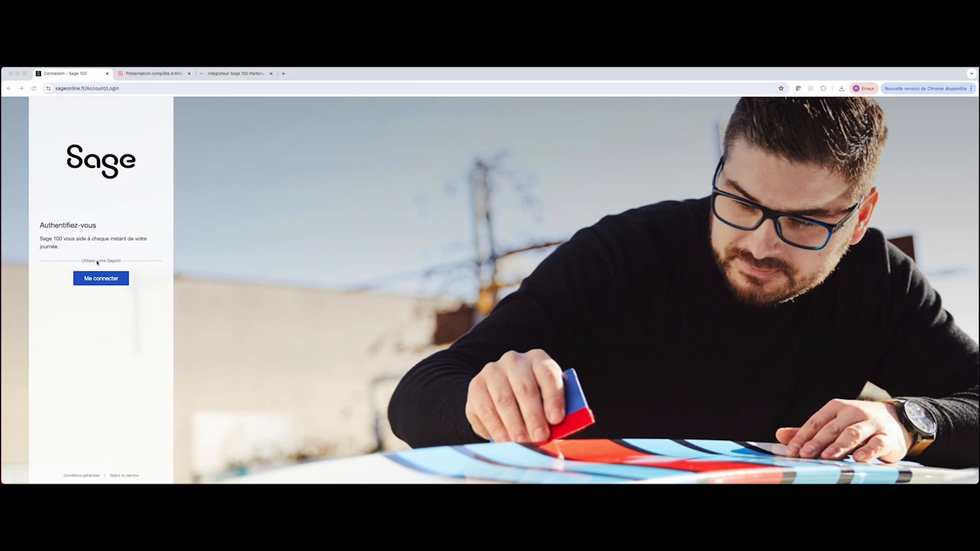
Sign in to Sage 100 by filling the e-mail and password with the first saved login from the password manager.
click(92, 281)
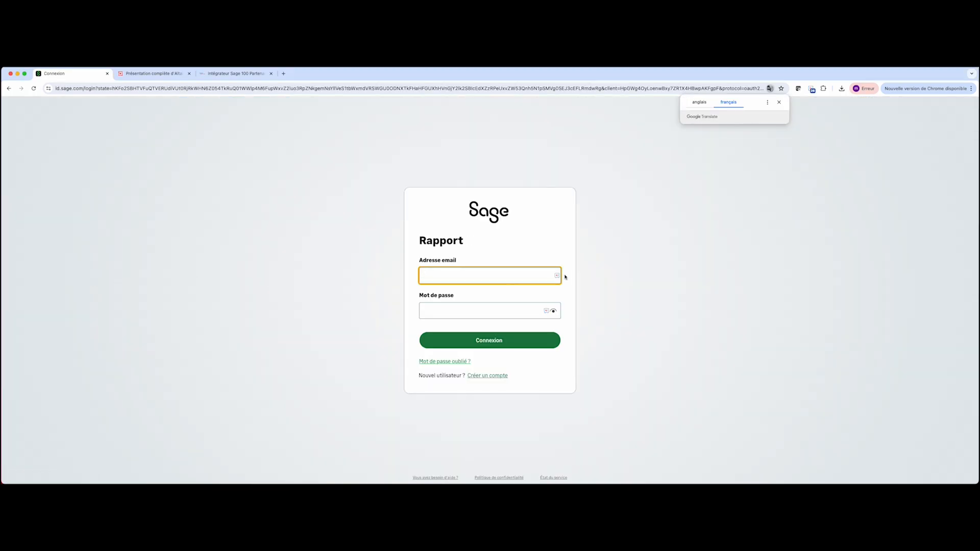
click(557, 276)
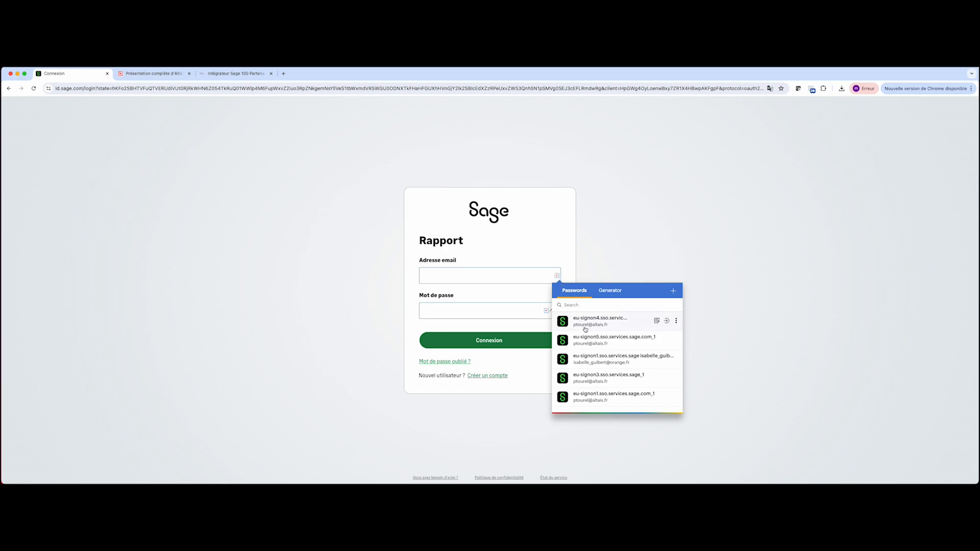
click(586, 327)
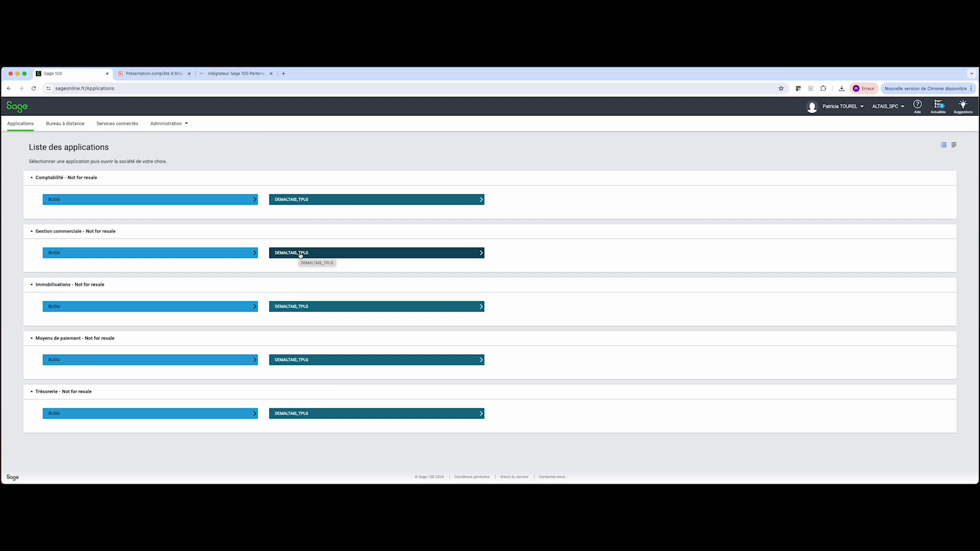
Open the BIJOU company in Gestion commerciale and dismiss the fiscal backup notice.
click(208, 255)
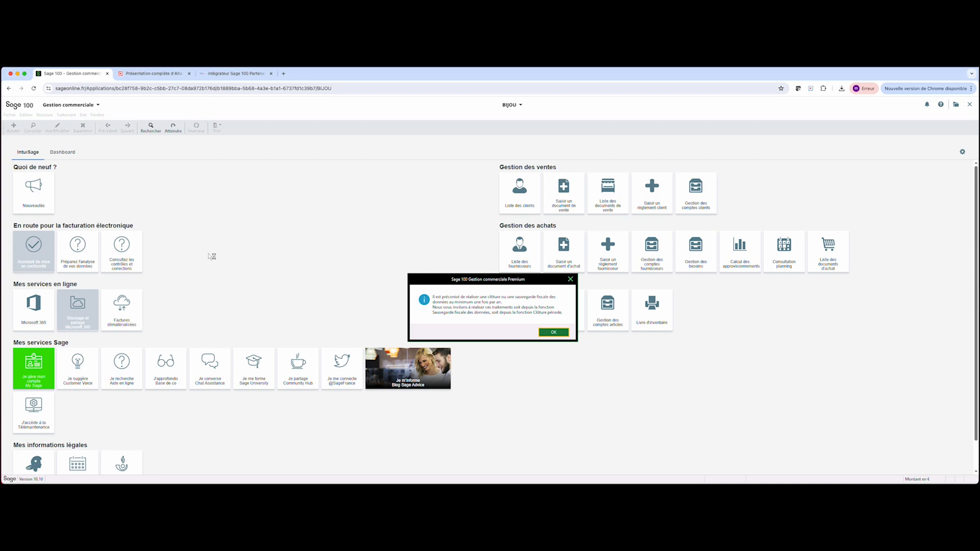
click(546, 333)
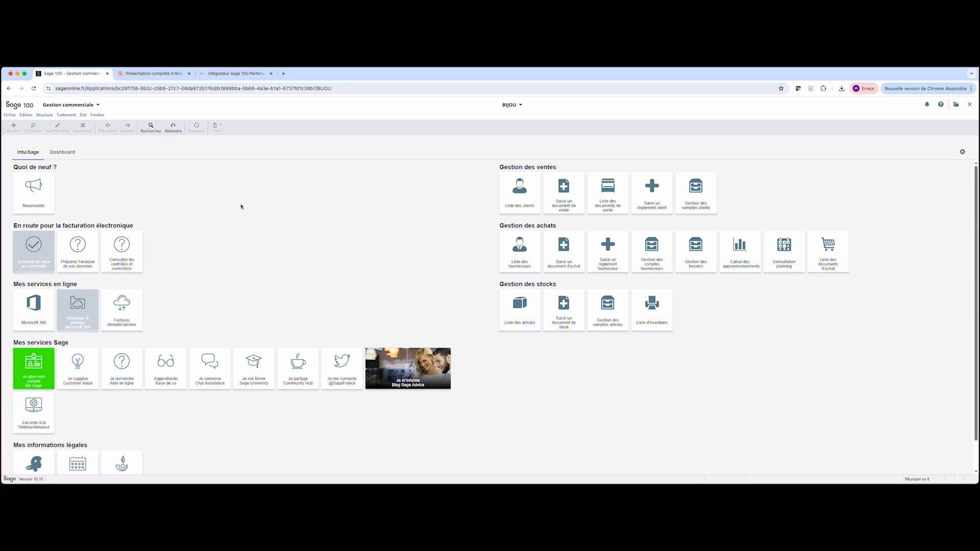
click(45, 116)
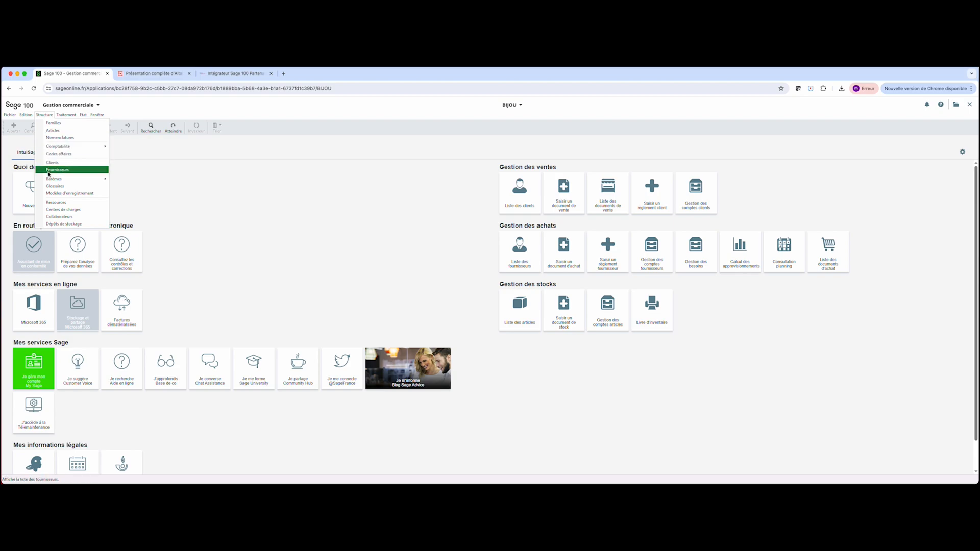
mouse_move(67, 117)
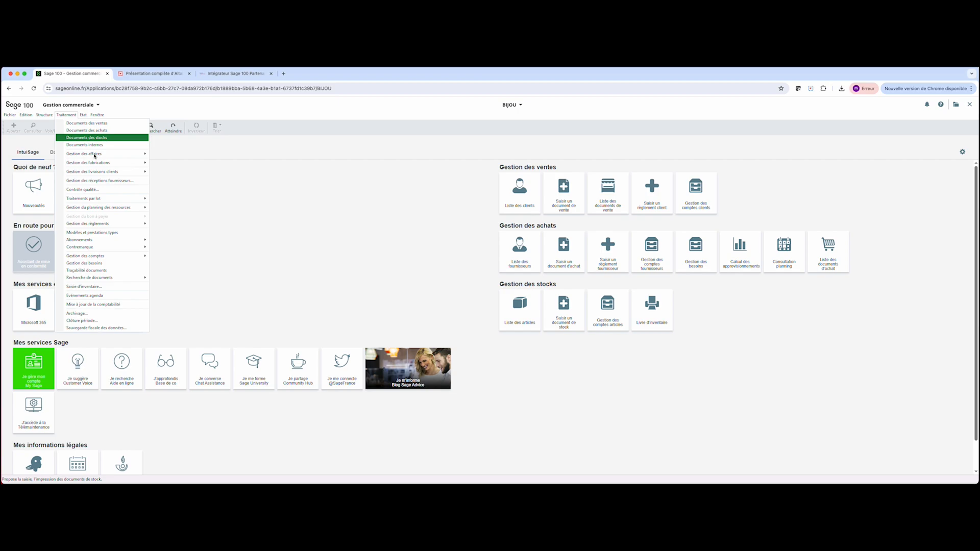
mouse_move(120, 163)
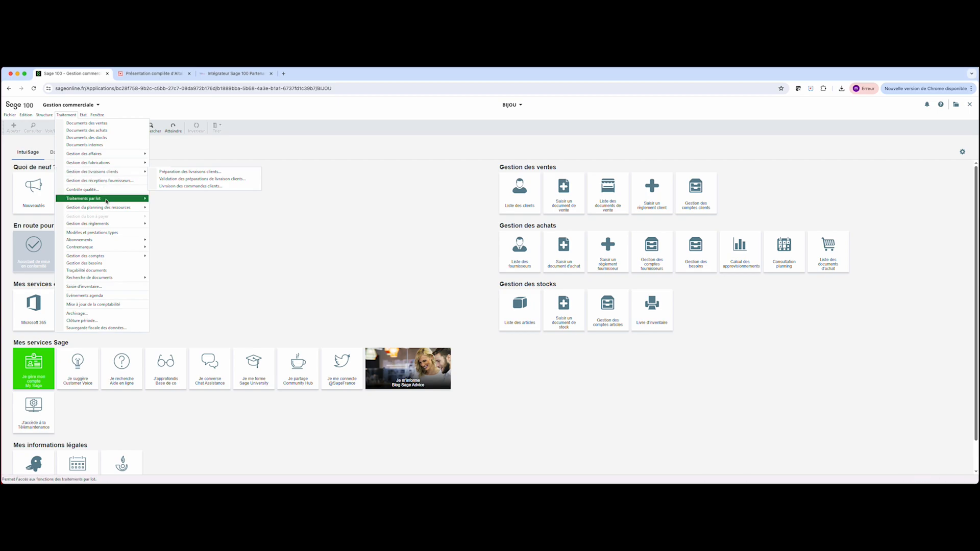
click(309, 216)
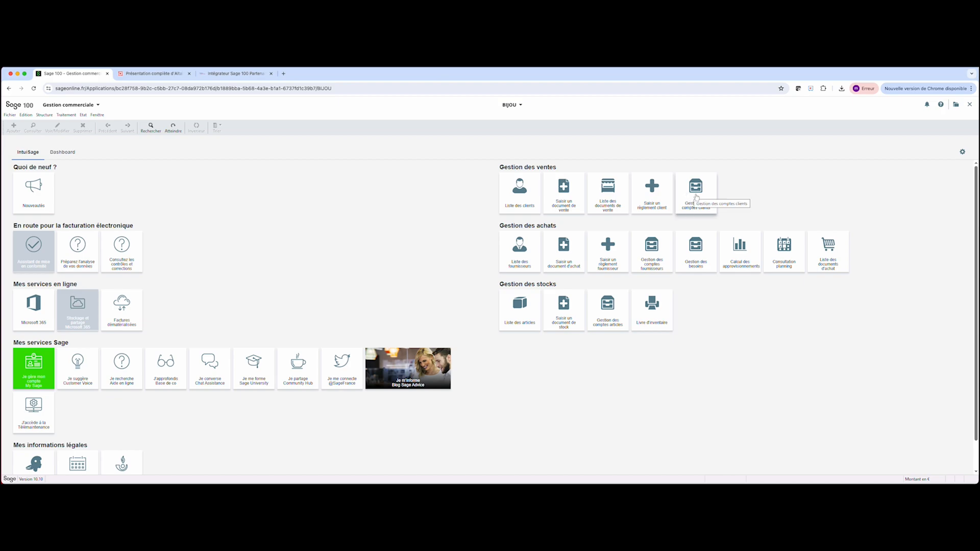
Open the sales documents list and view the quotes (Devis), ending on the order forms (Bon de commande).
click(66, 115)
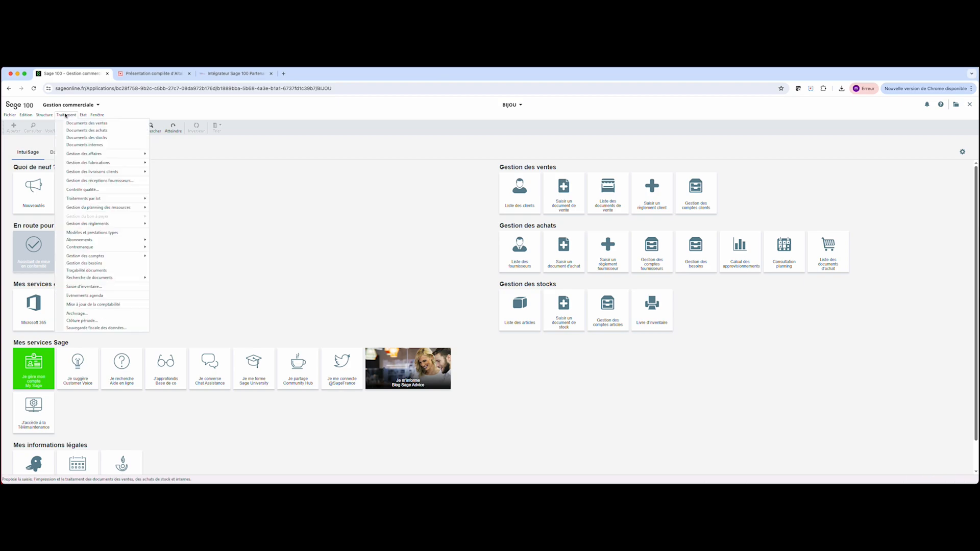
click(79, 125)
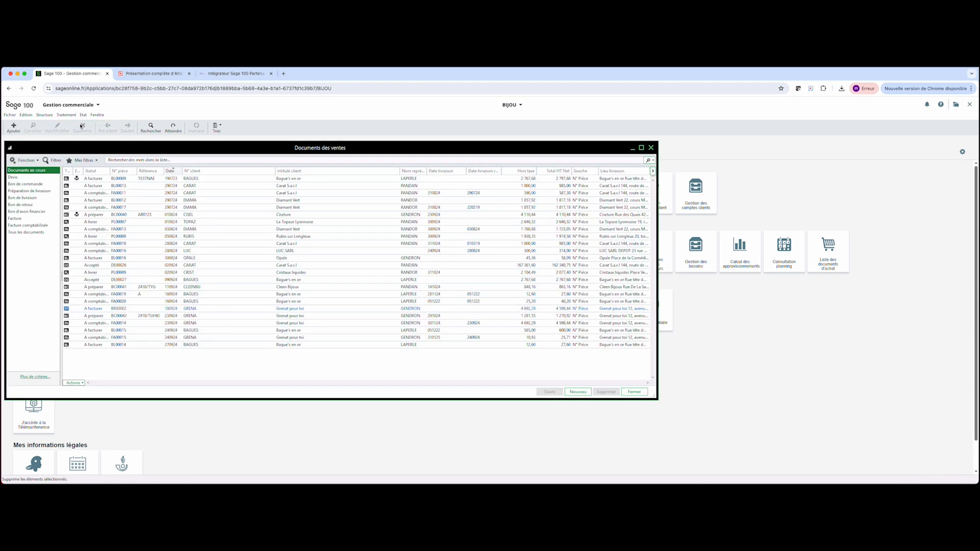
click(13, 177)
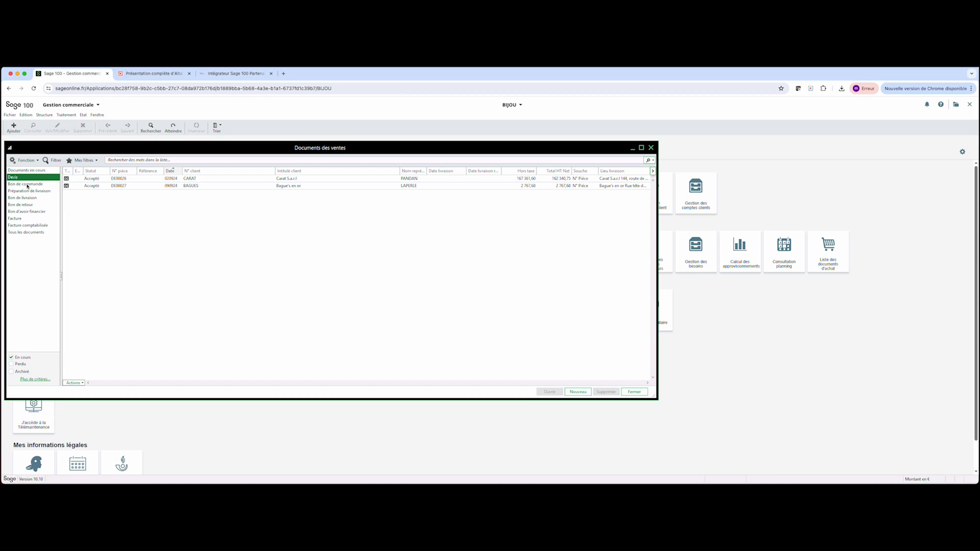
click(29, 185)
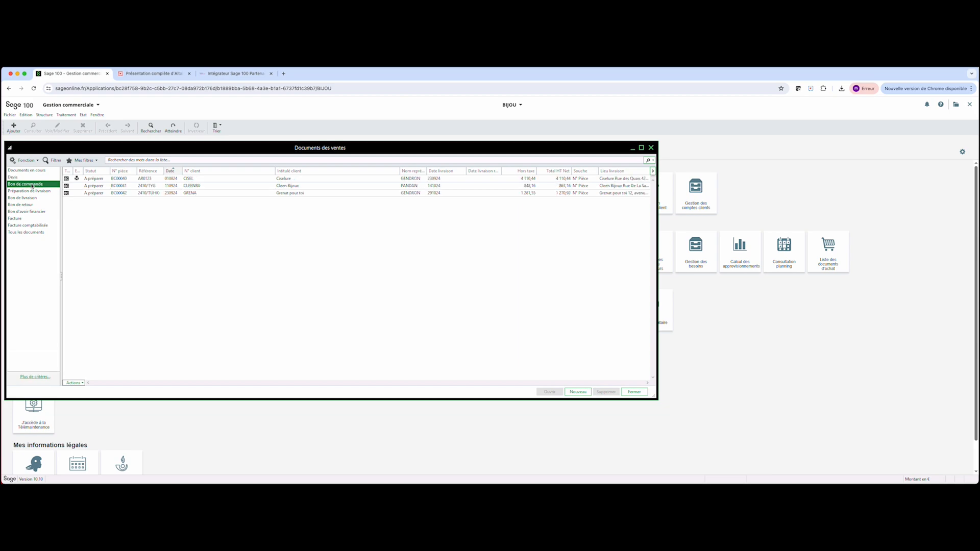
Create a new Bon de commande for the client CARAT (Carat S.a.r.l).
click(585, 393)
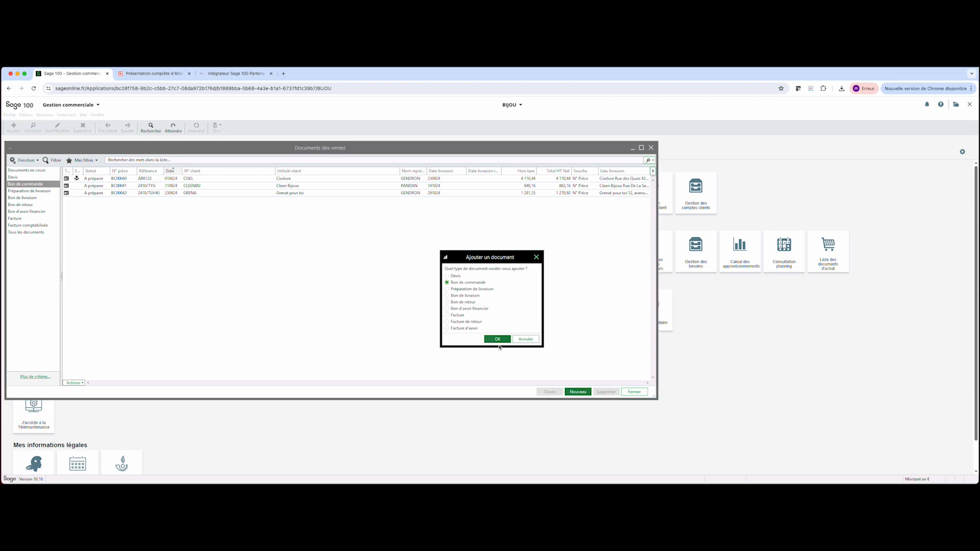
click(497, 340)
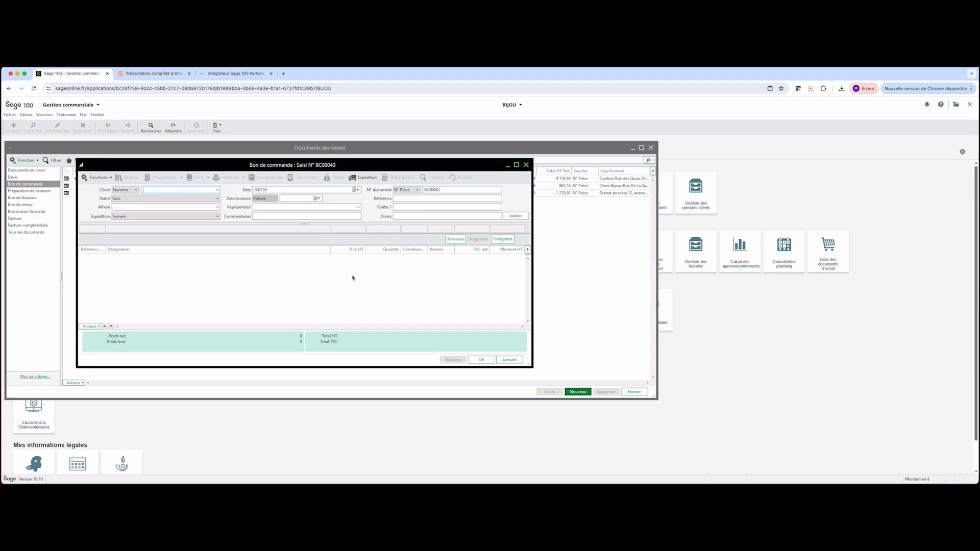
click(217, 191)
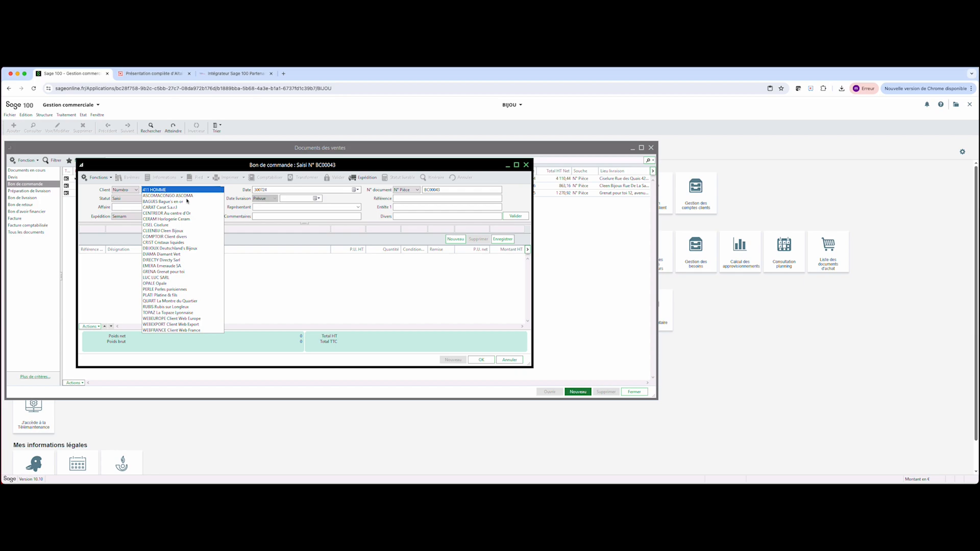
click(165, 209)
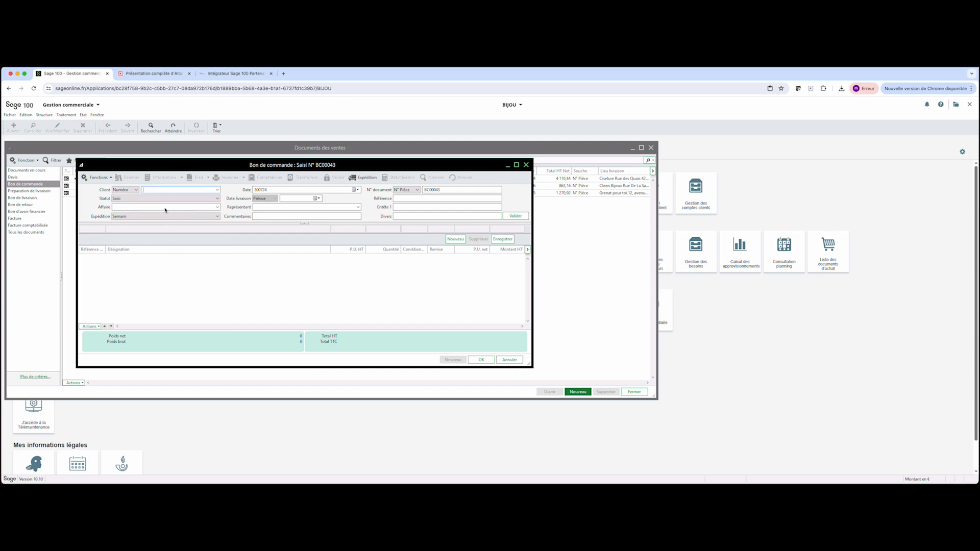
key(Tab)
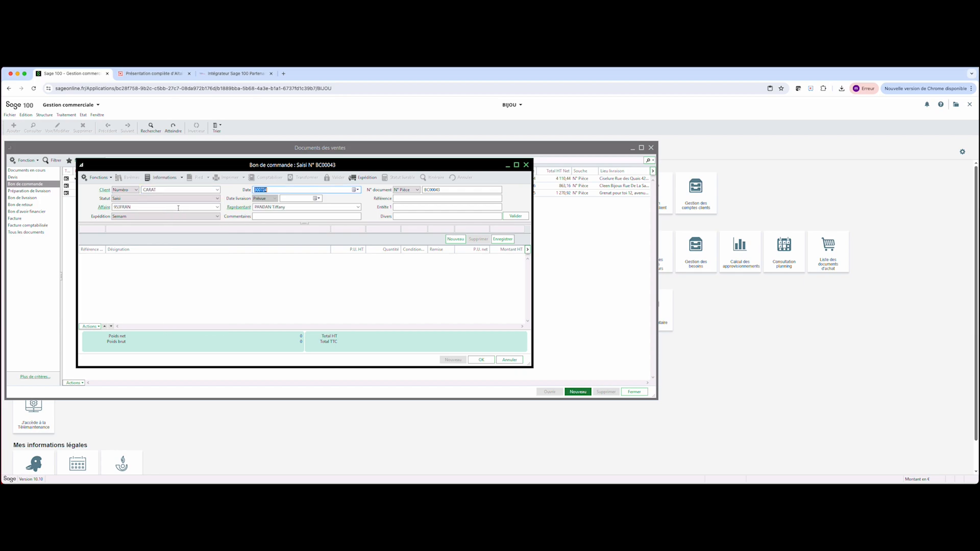
Set the order date to today, 30/07/2024, and the planned delivery date to 31/10/2024.
click(355, 190)
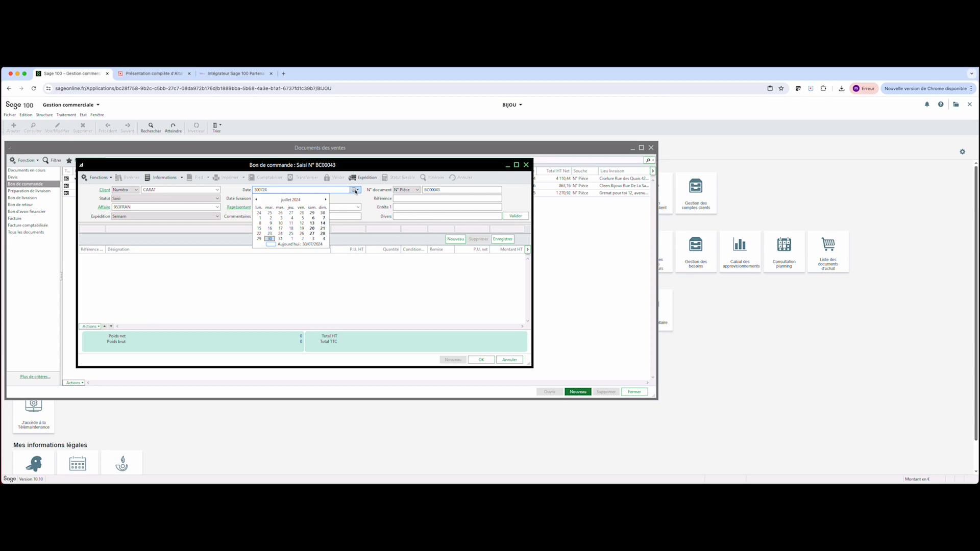
click(326, 200)
click(294, 245)
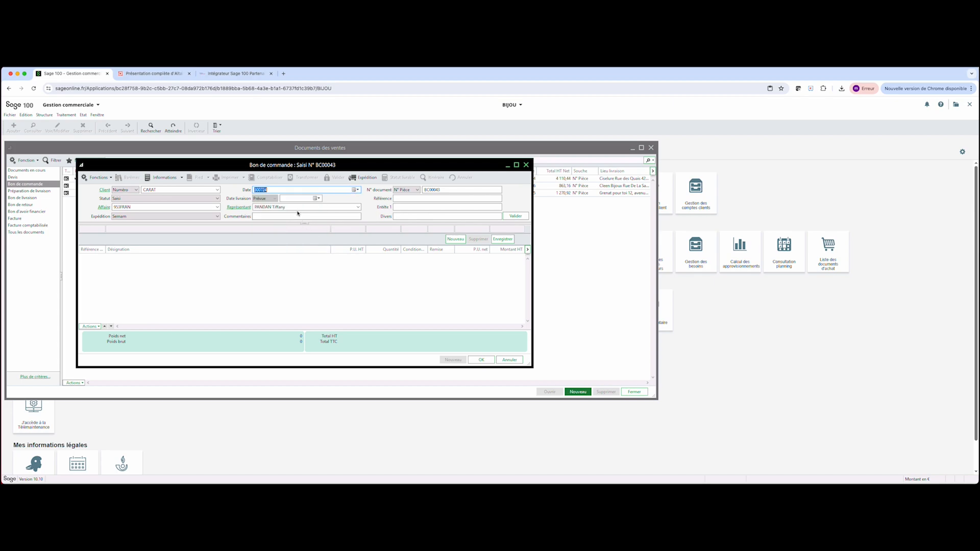
click(315, 199)
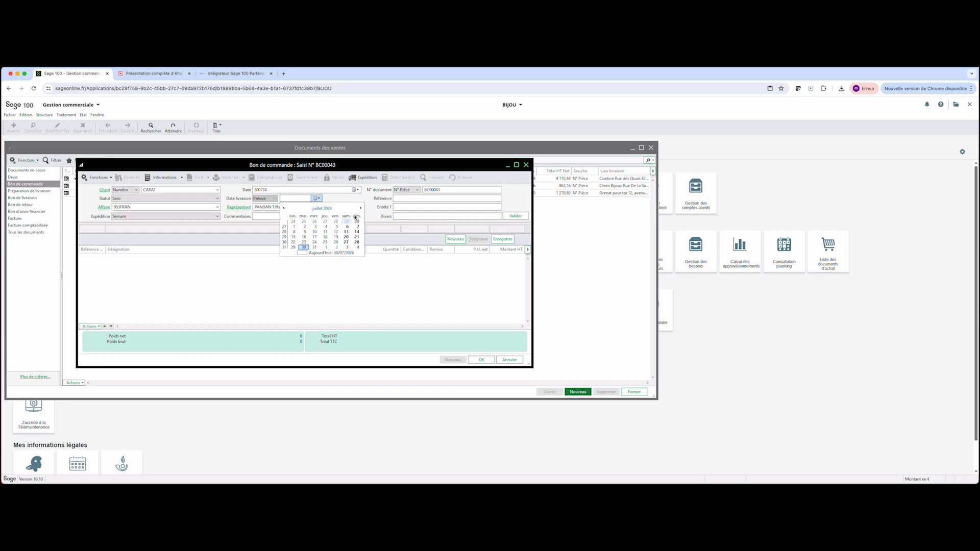
click(361, 209)
click(361, 208)
click(361, 208)
click(326, 242)
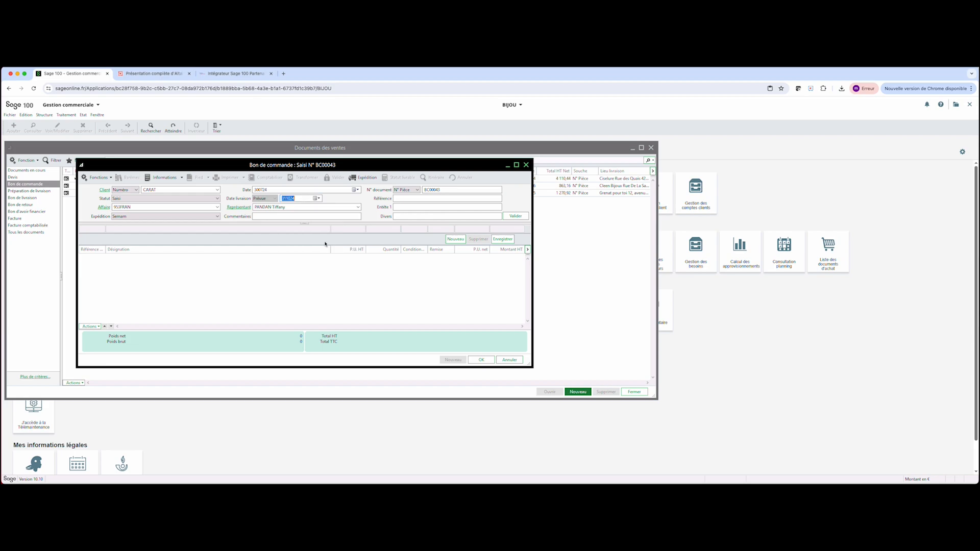
Enter TEL31/07 as the order's reference and validate the header.
click(402, 199)
text(TEL31/07)
click(514, 217)
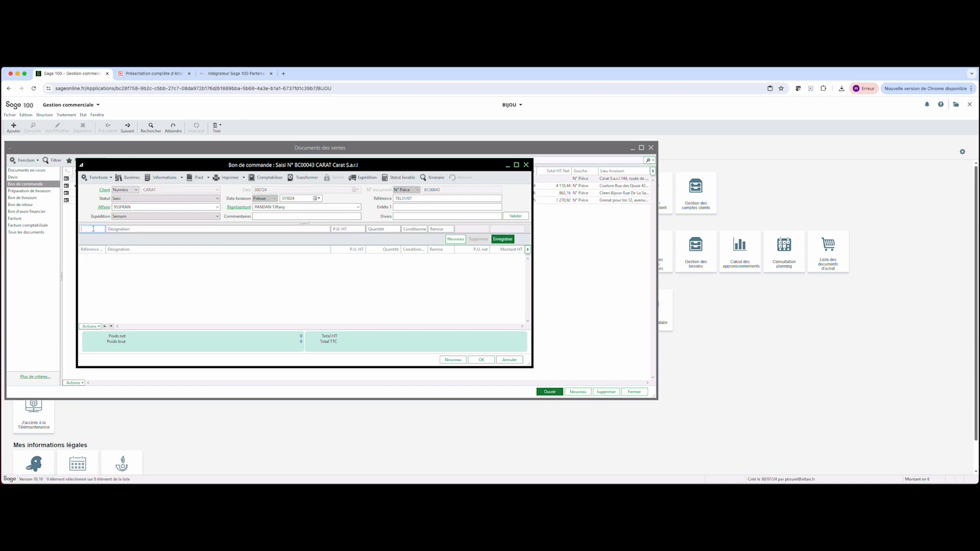
Enter an order line for article BAAR01 Bague Argent with a quantity of 10.
text(BA)
key(Tab)
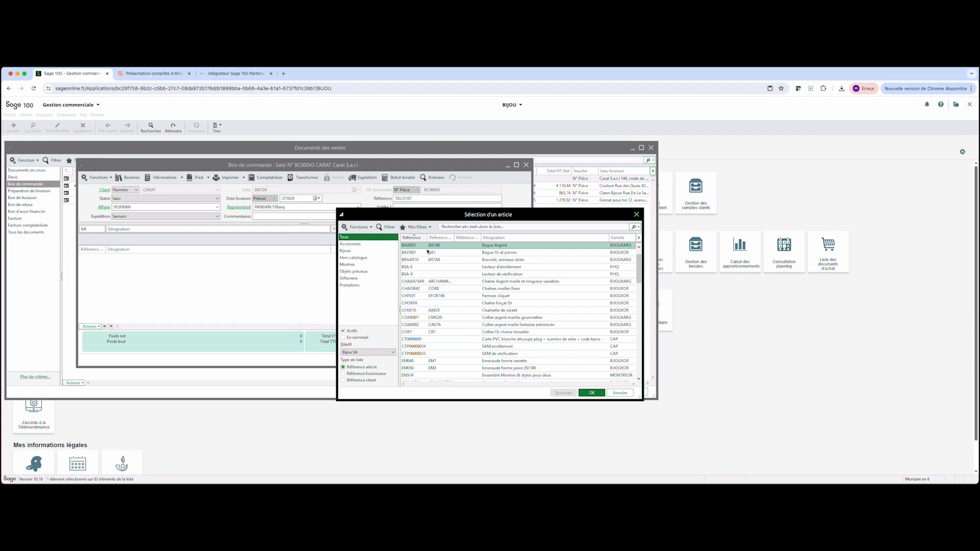
double_click(479, 246)
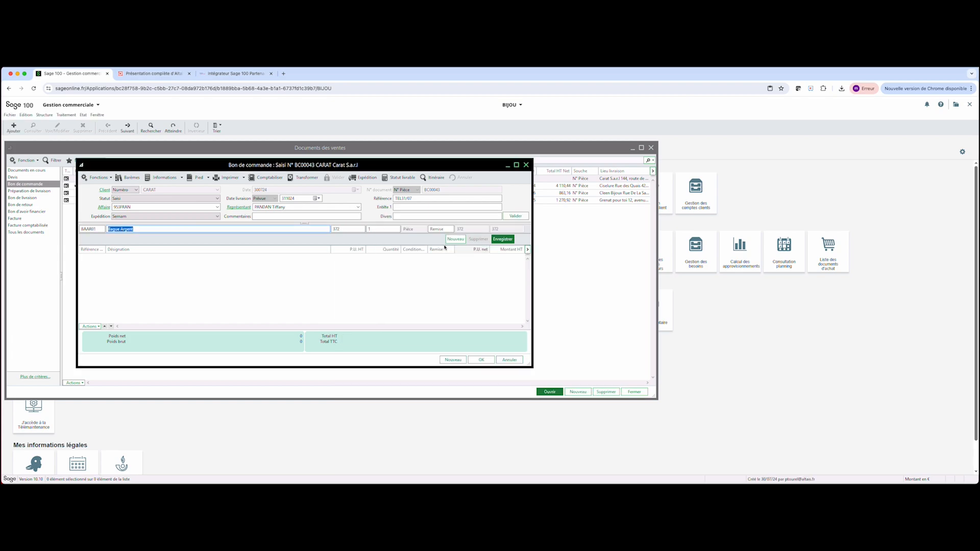
key(Tab)
key(Tab)
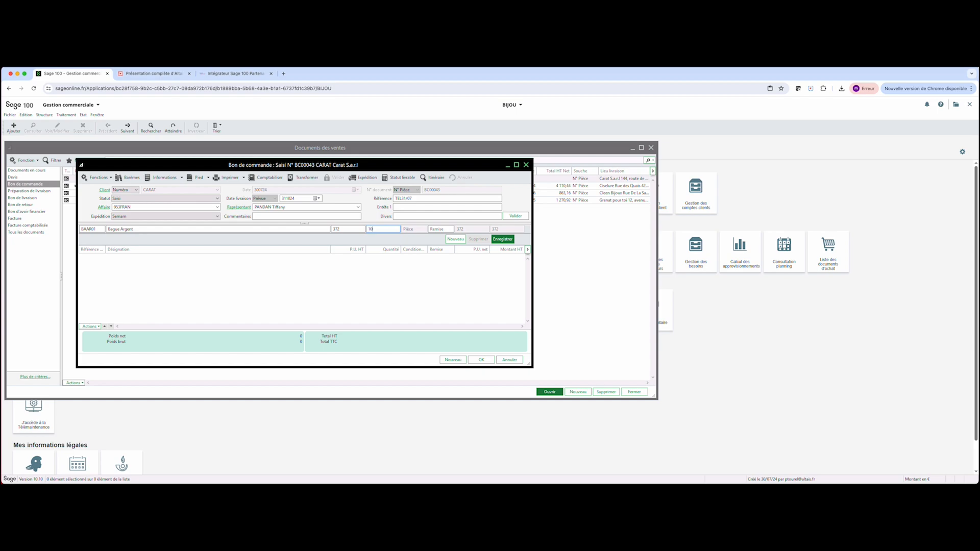
key(Tab)
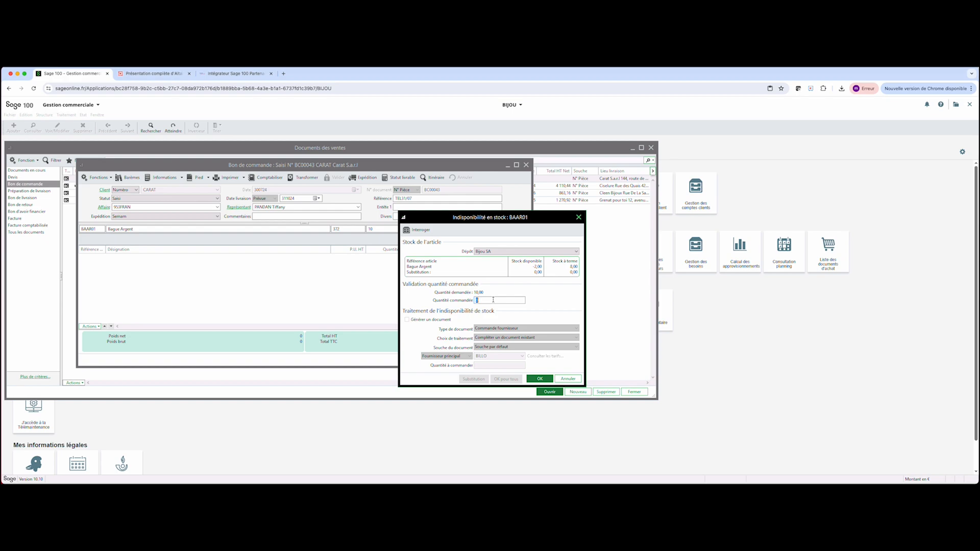
Resolve the stock shortage by ordering 10 and generating a Préparation fabrication document, and apply the Cascade discount to the Bague Argent line.
text(0)
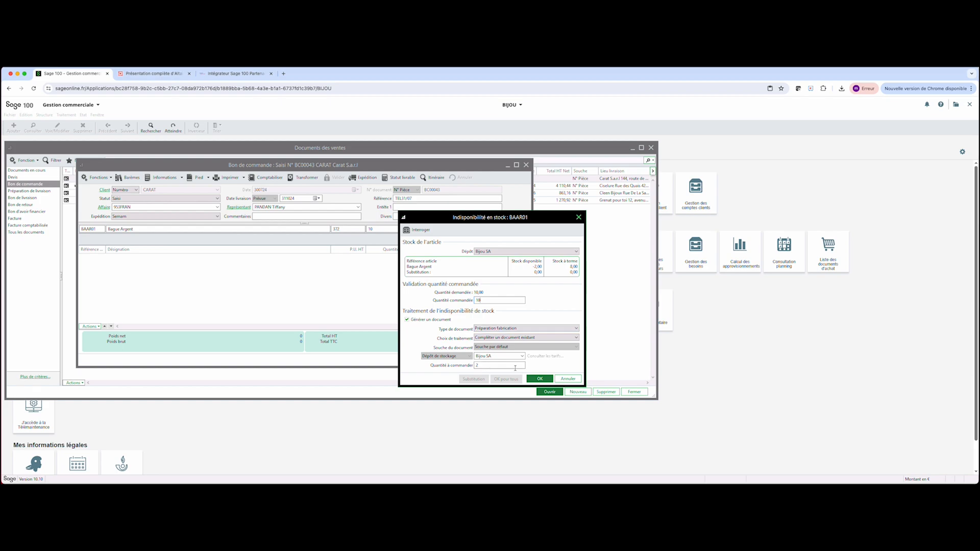
click(543, 380)
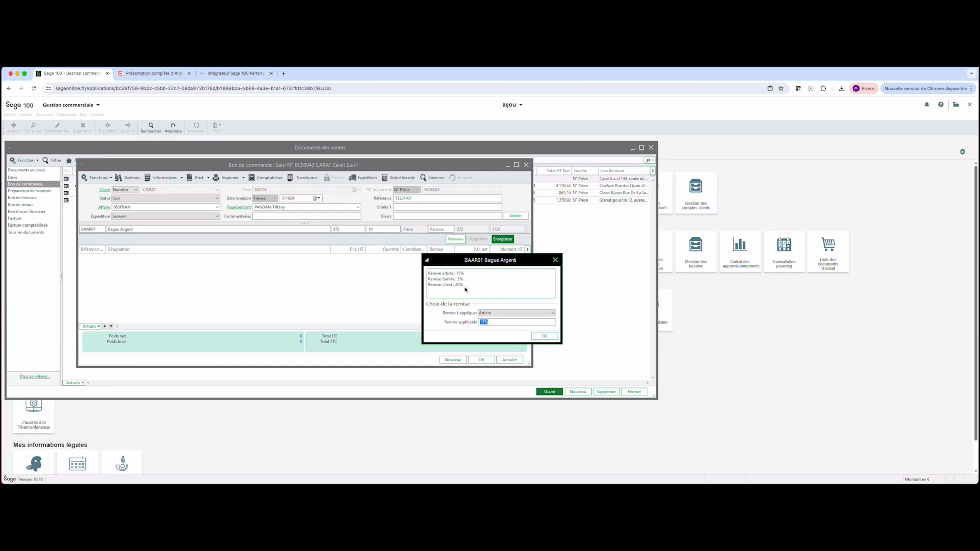
click(498, 315)
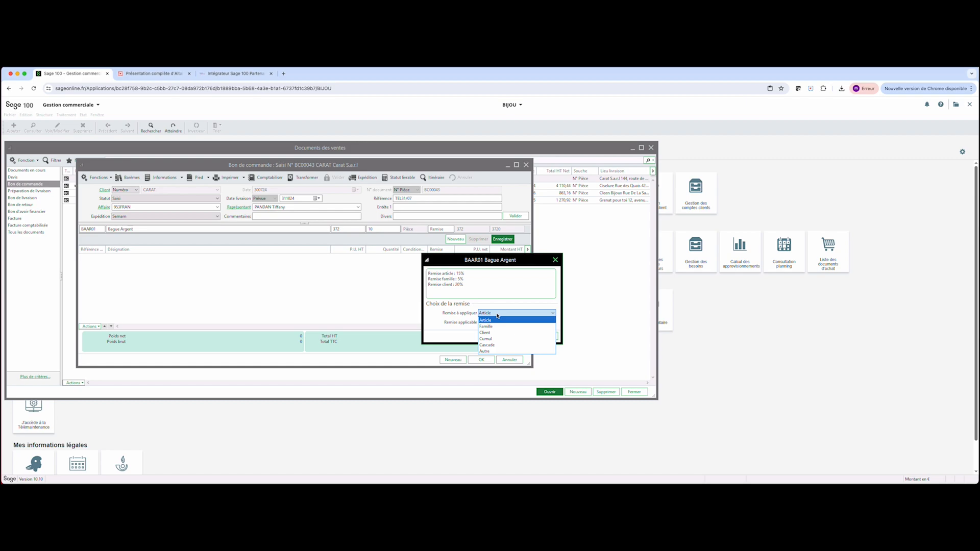
click(488, 345)
click(542, 337)
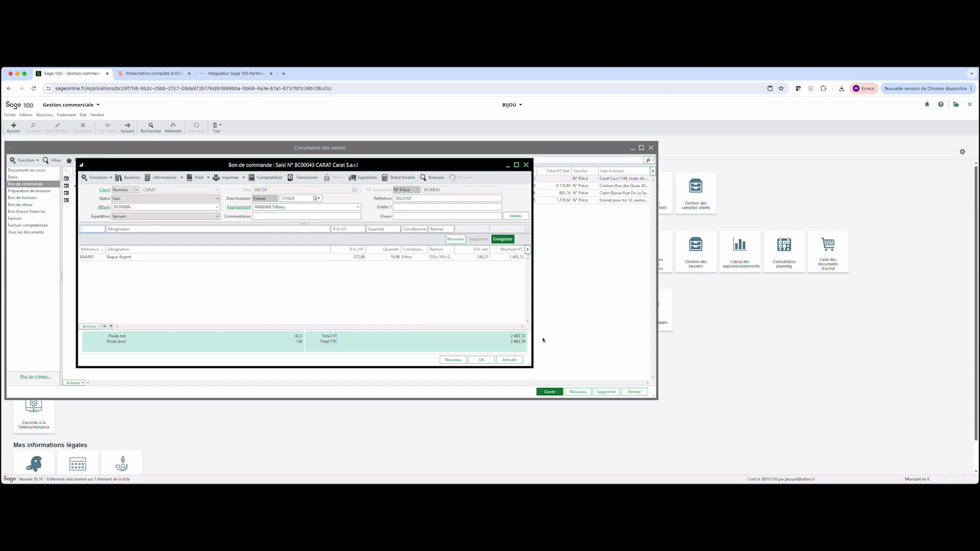
Add an order line for article CHORFA Chaîne forçat Or with a quantity of 10.
text(A)
key(Tab)
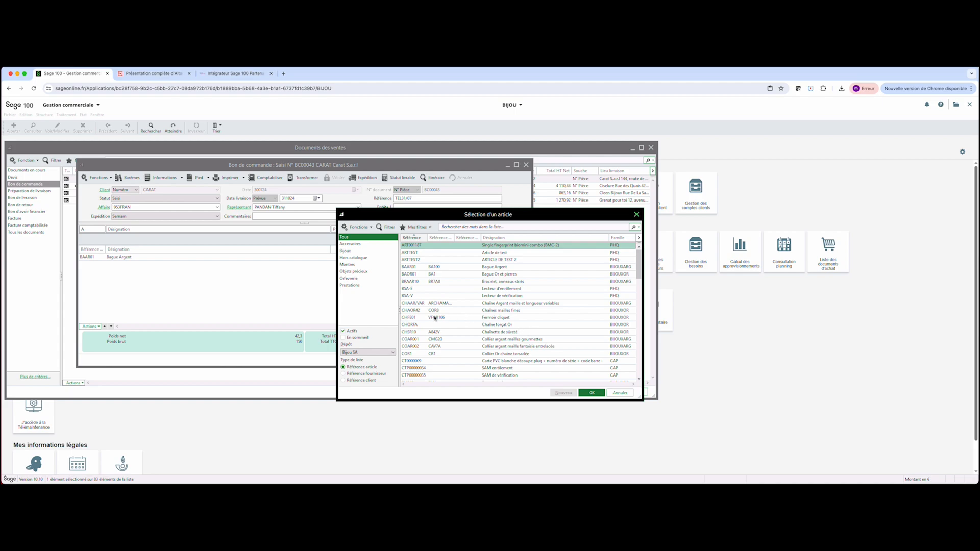
double_click(493, 327)
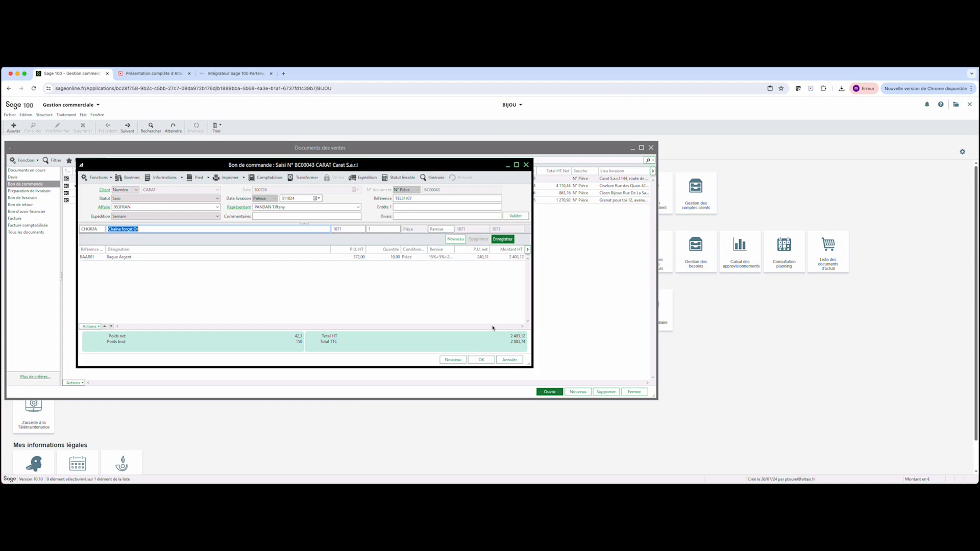
key(Tab)
key(Tab)
text(10)
key(Return)
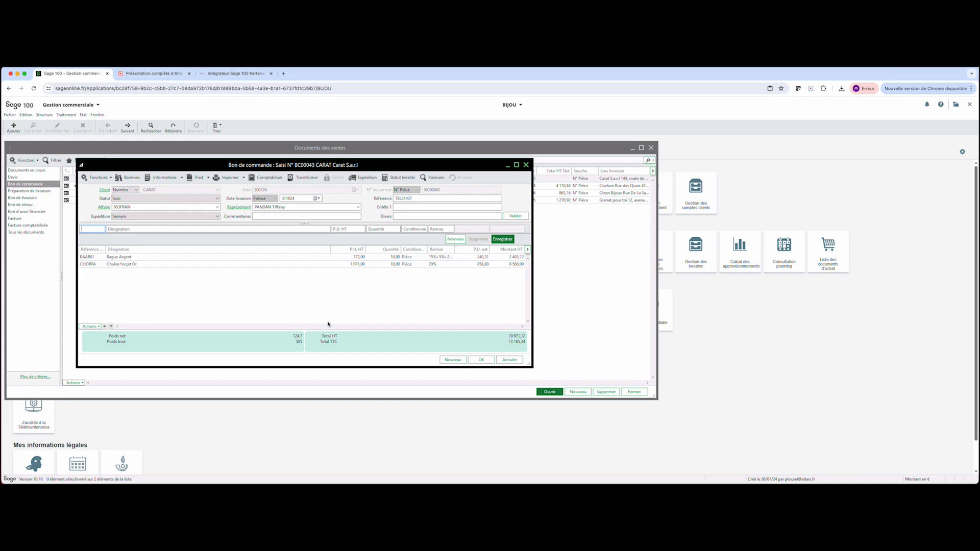
Print the whole order using the Accusé de commande client.bgc template from the public Gestion commerciale standard documents for Ventes.
click(224, 178)
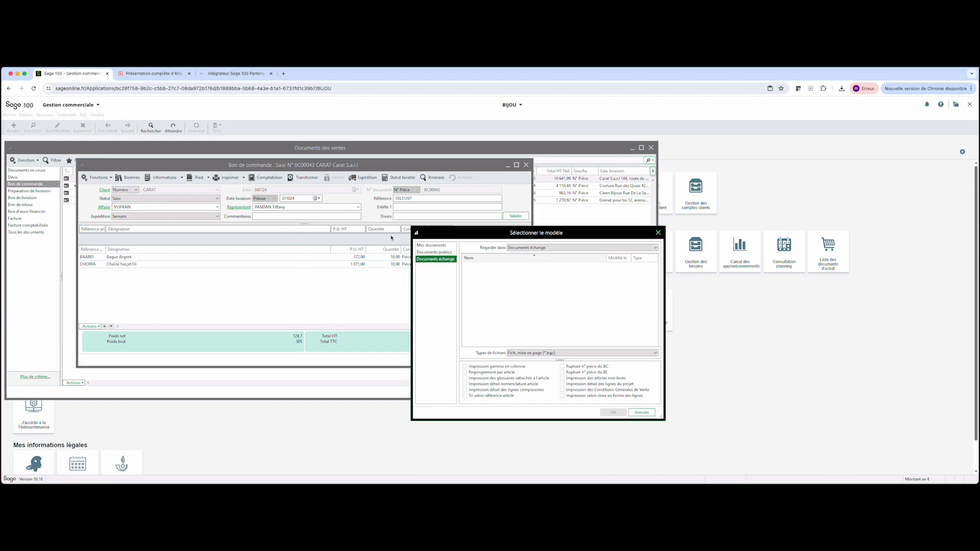
click(434, 254)
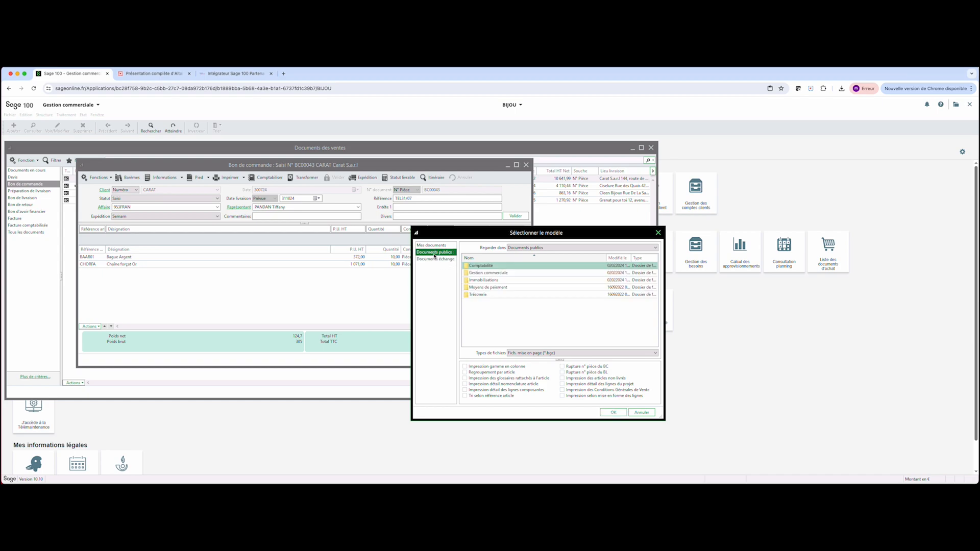
double_click(488, 274)
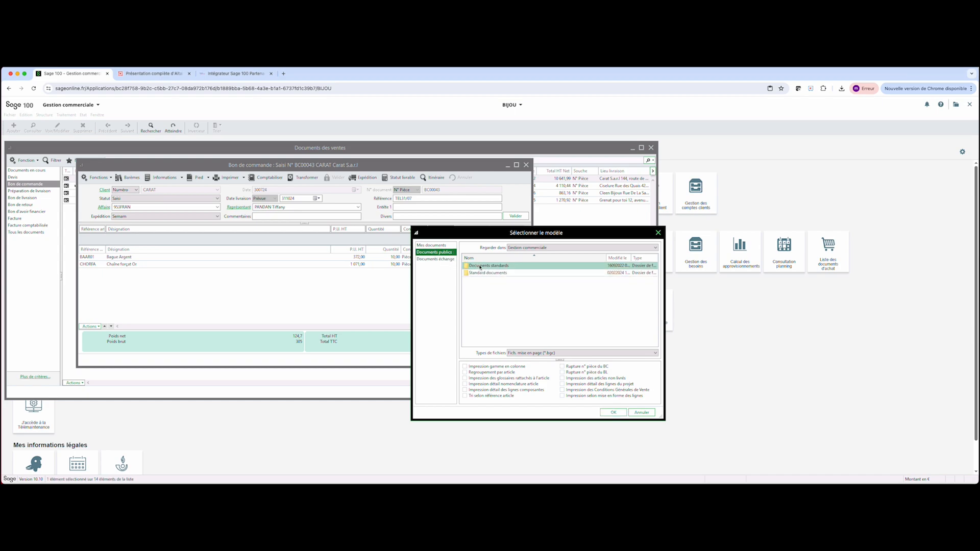
double_click(479, 268)
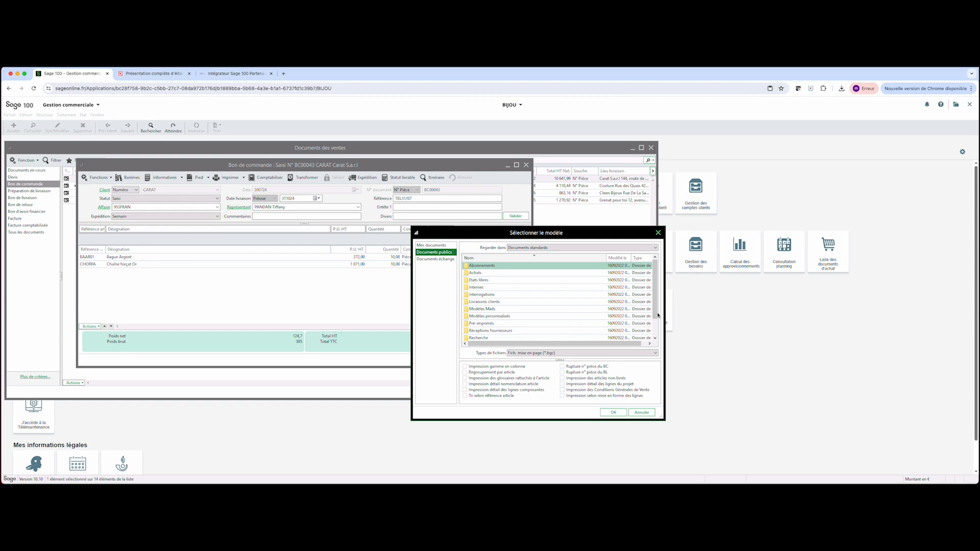
scroll(513, 333, down, 1)
double_click(480, 337)
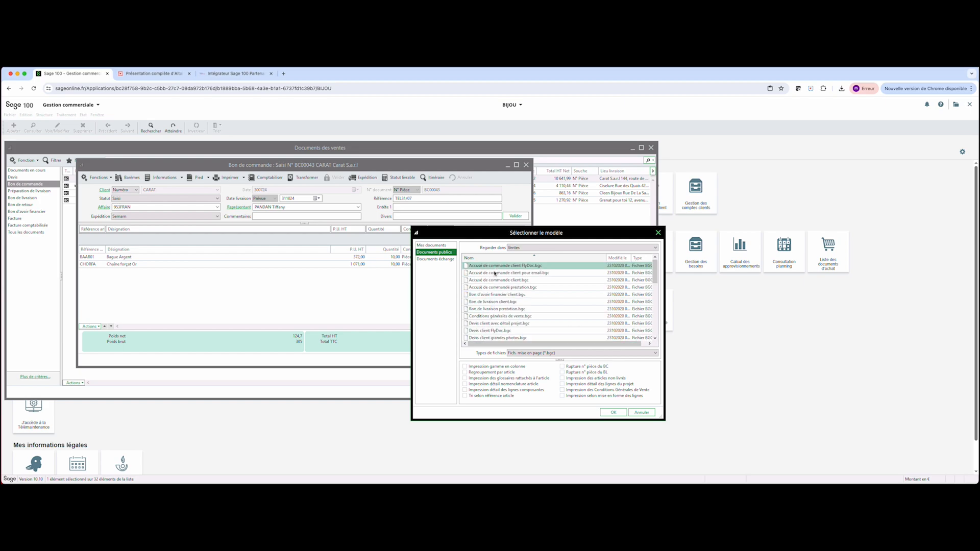
double_click(493, 280)
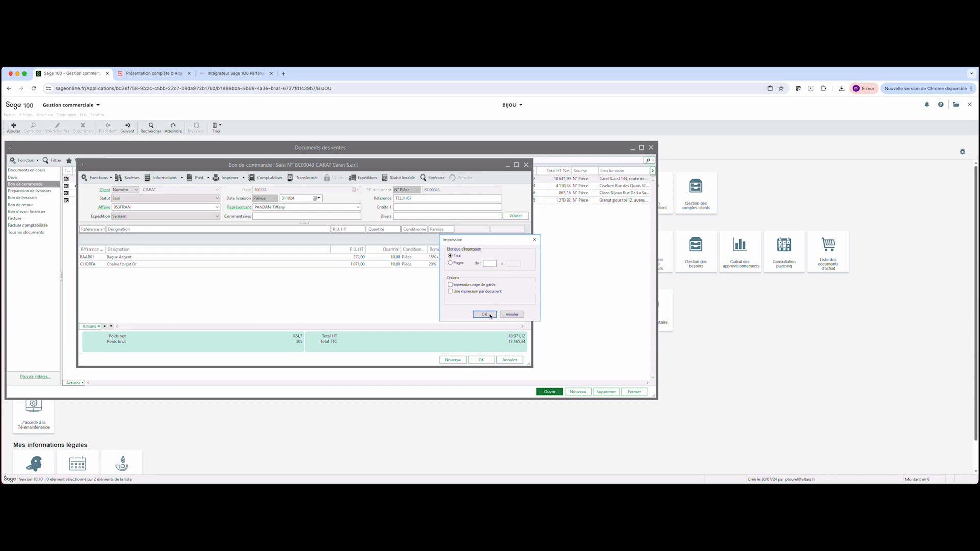
click(491, 316)
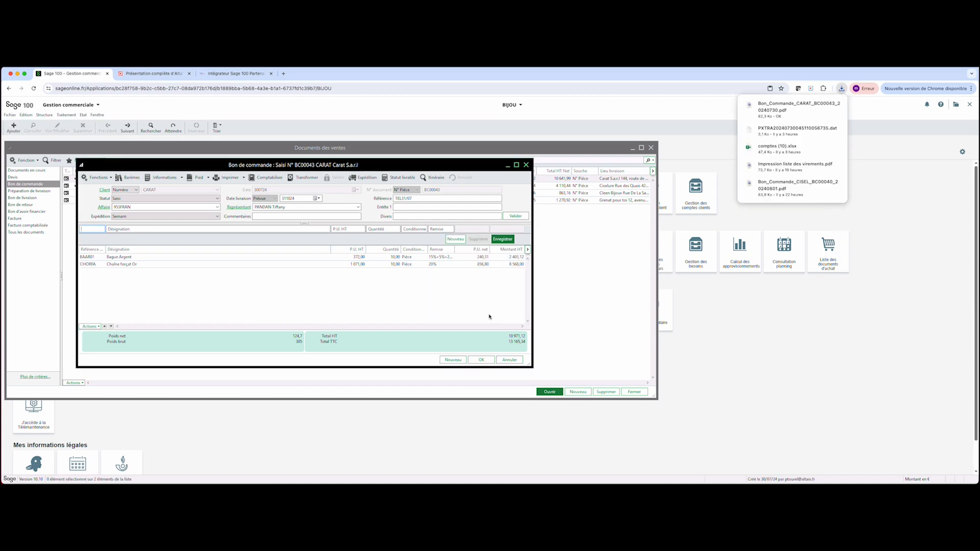
Upload the five ALTAIS .bgc layout files from the SAGE_Recu folder through the file manager.
click(952, 106)
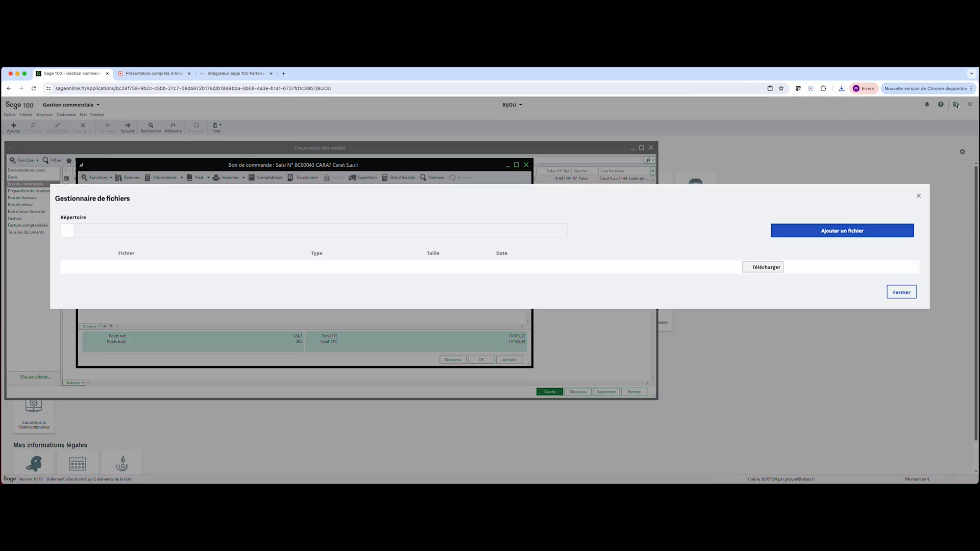
click(808, 231)
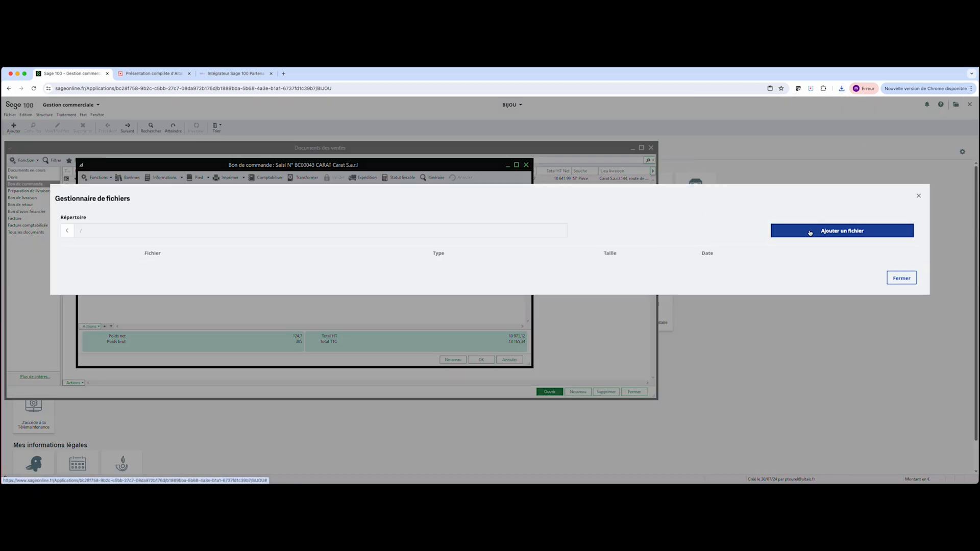
click(379, 206)
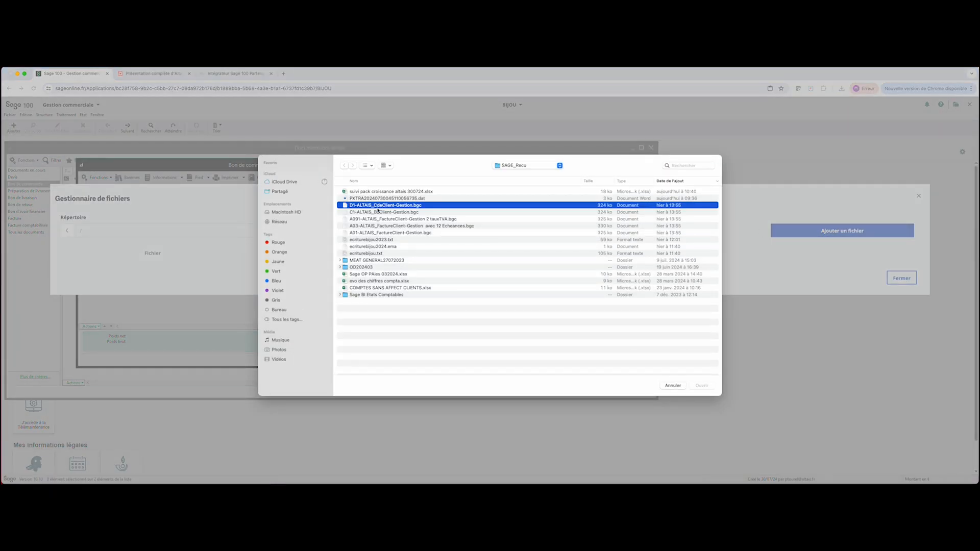
shift+click(377, 233)
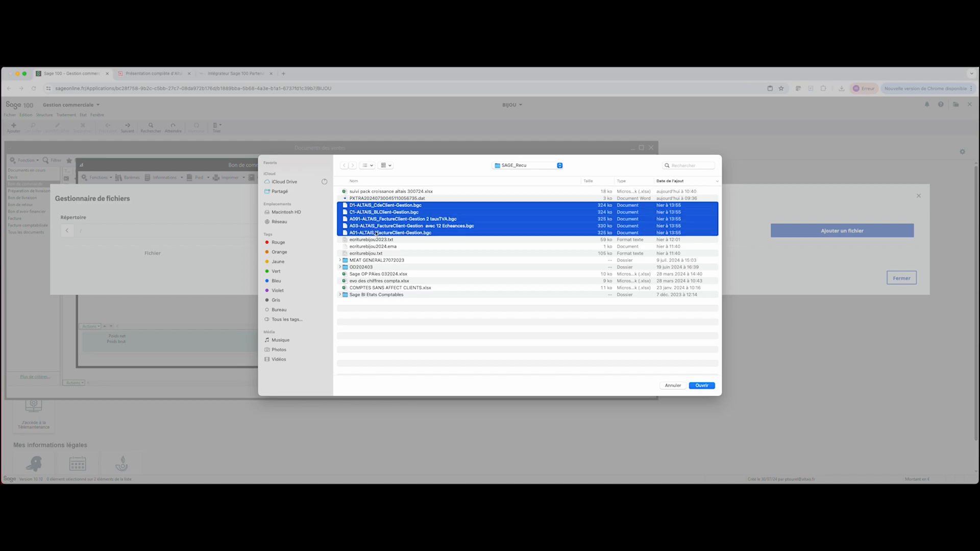
key(Return)
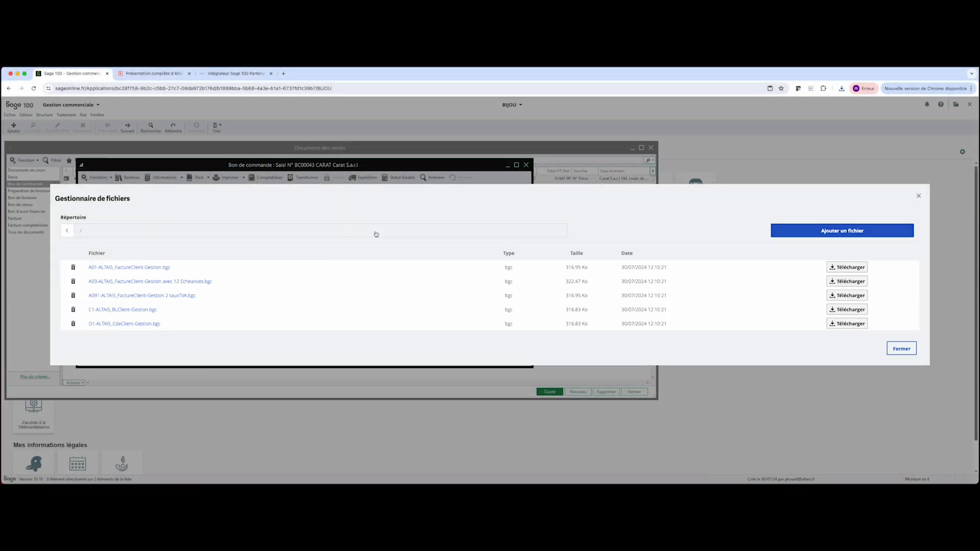
click(899, 348)
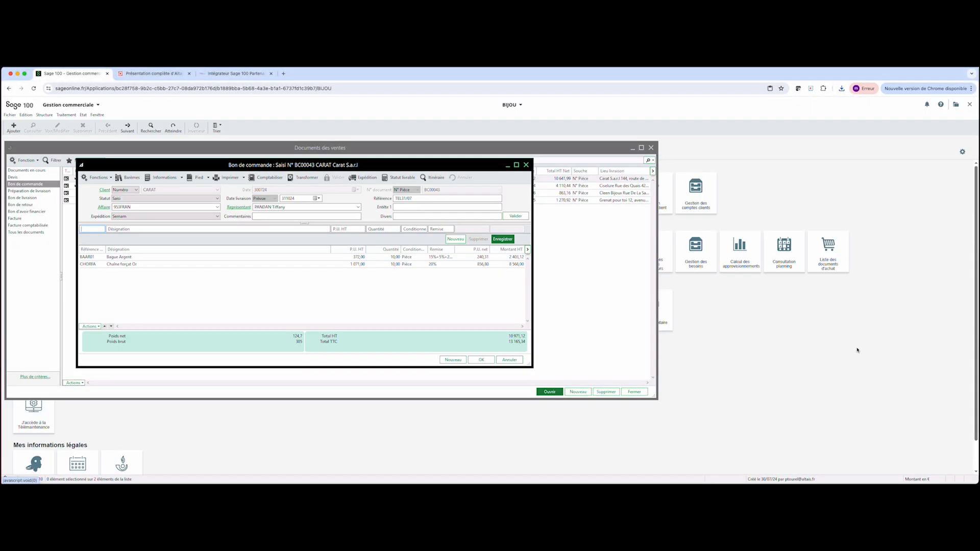
Print the whole order with the D1-ALTAIS_CdeClient-Gestion.bgc template from Documents échange and view the resulting PDF.
click(219, 178)
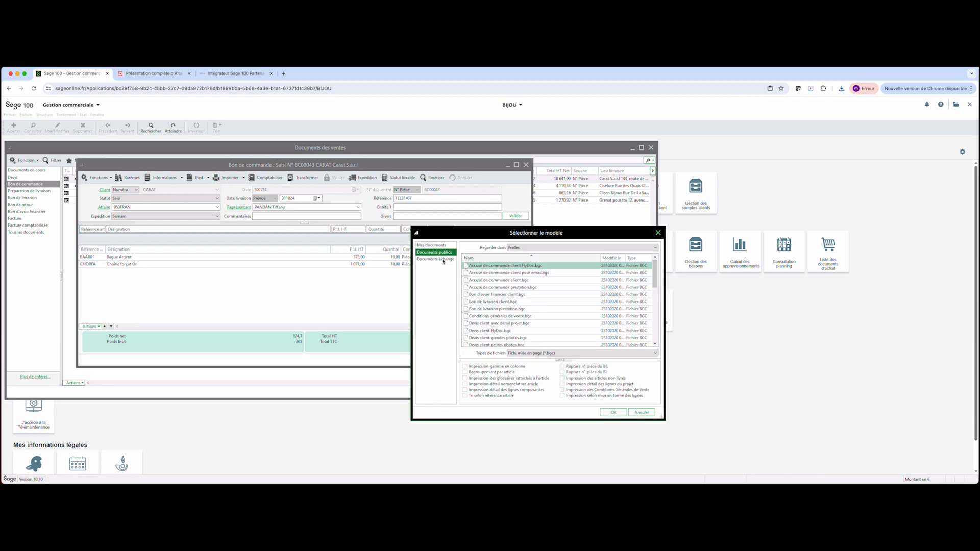
click(431, 260)
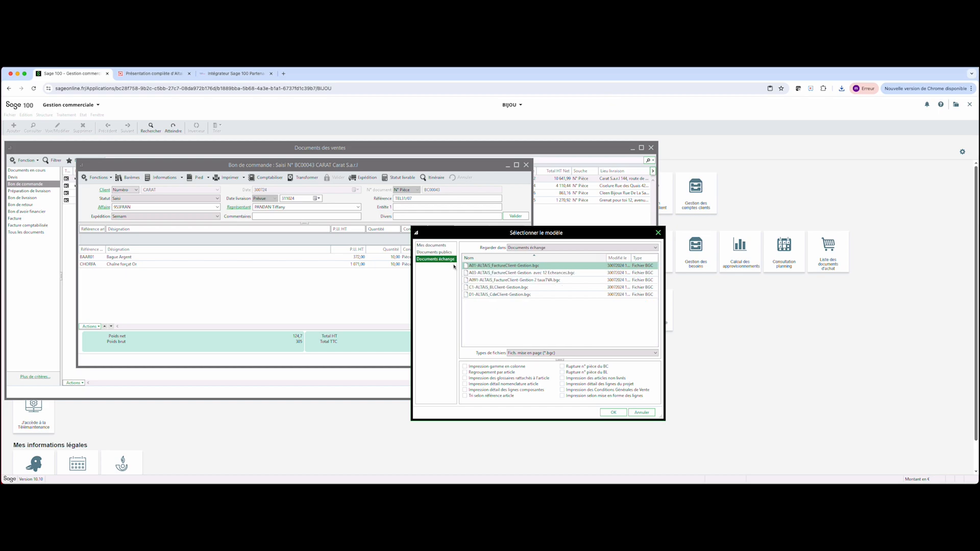
click(509, 295)
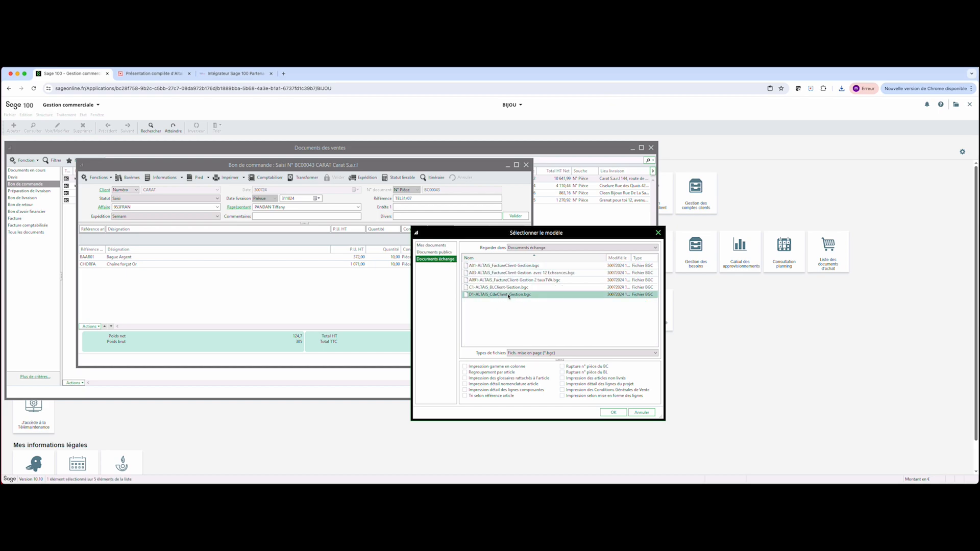
double_click(502, 295)
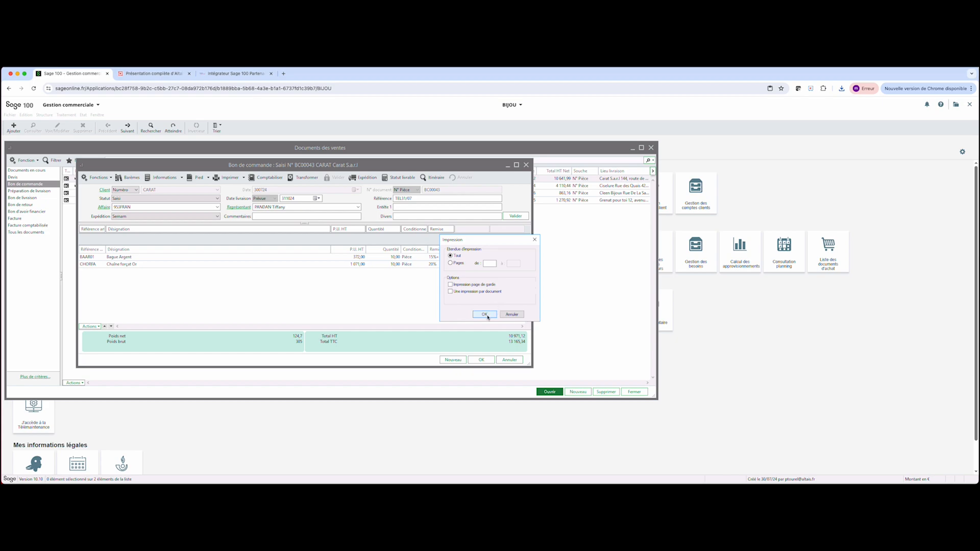
click(485, 314)
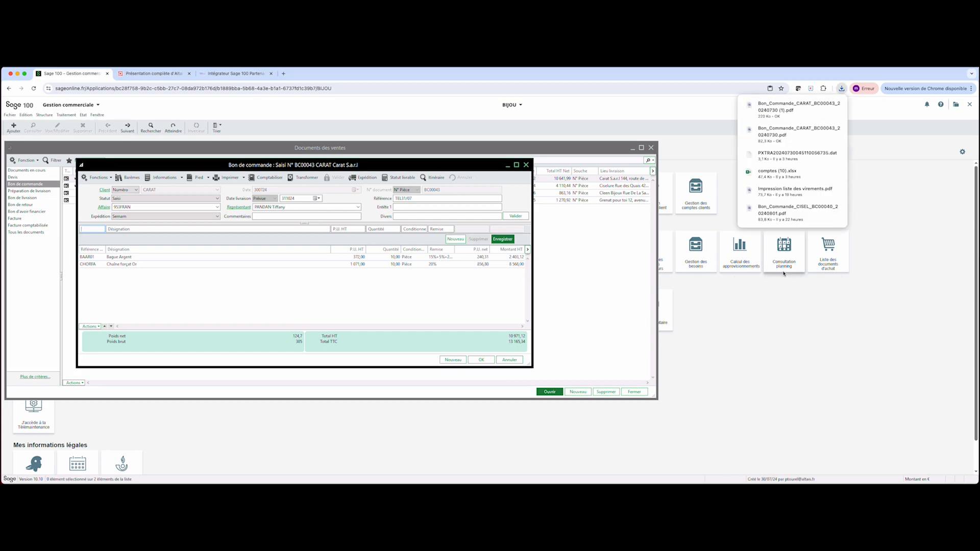
click(777, 105)
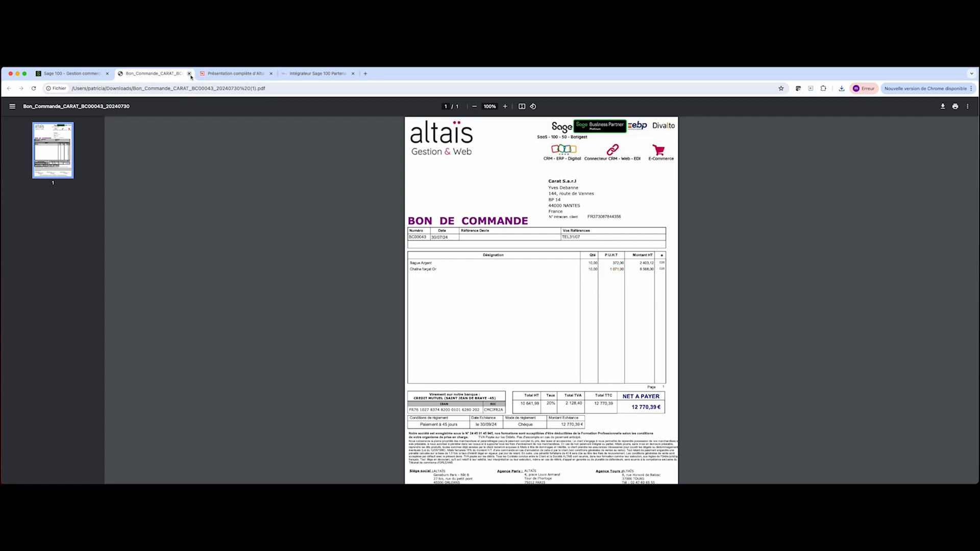
click(189, 74)
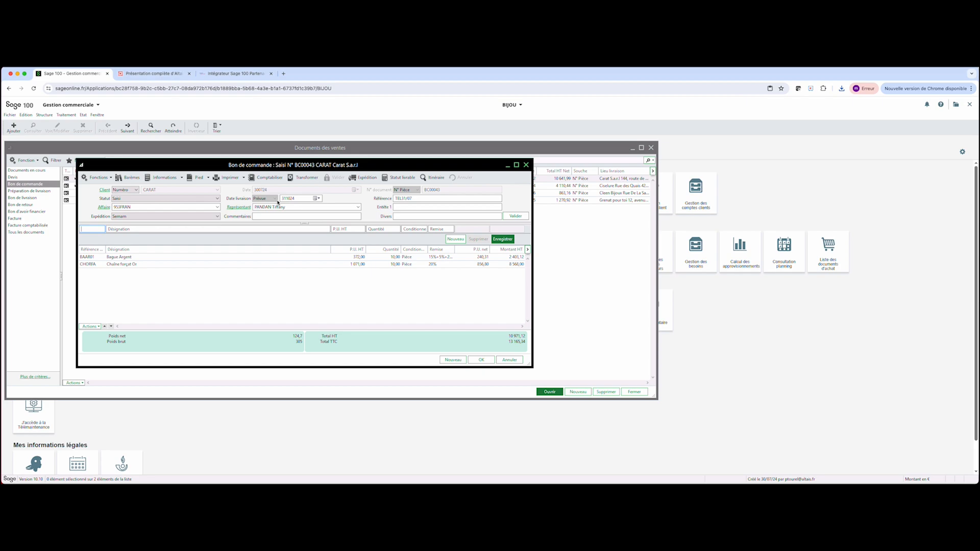
Validate the CARAT customer order and close the sales documents list.
click(481, 359)
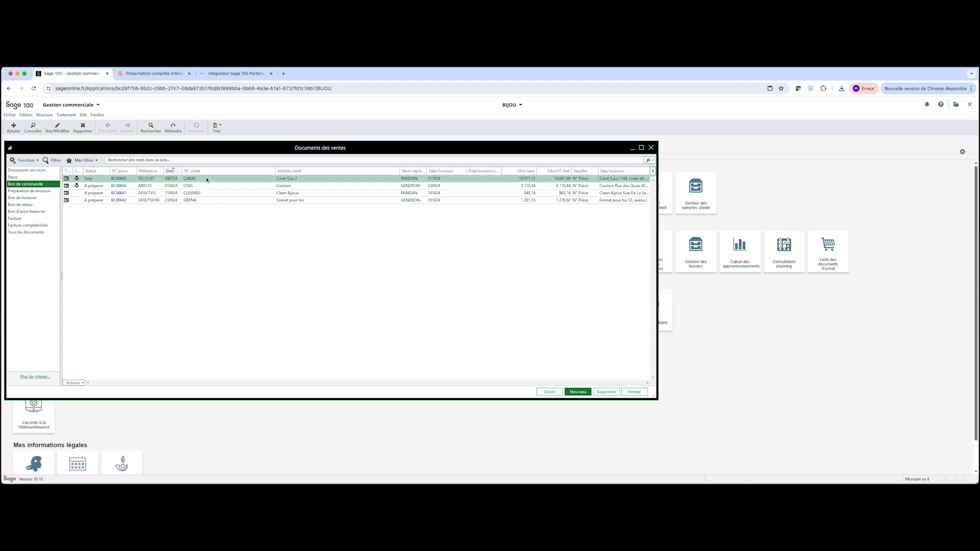
click(634, 391)
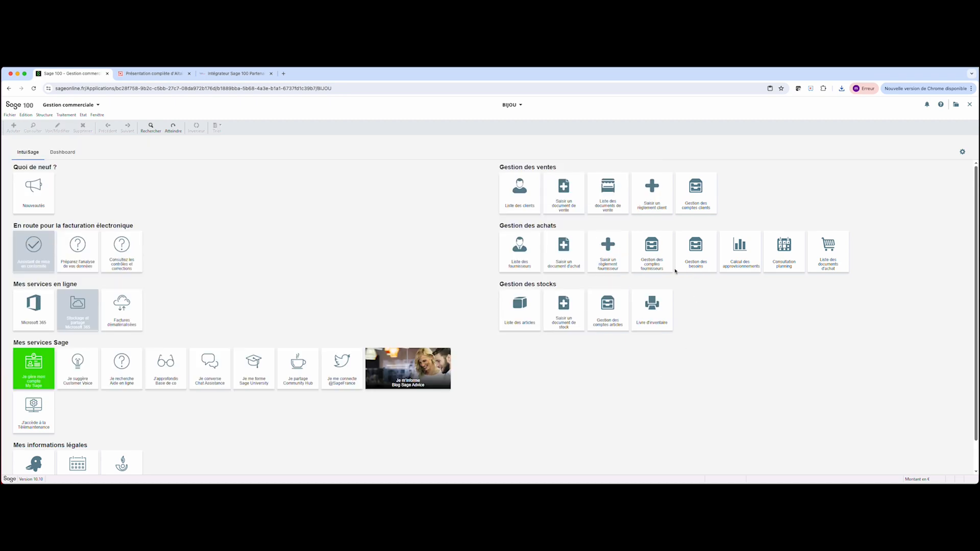
Open the purchase documents list, enlarge its window and sort the documents by ascending date.
click(831, 263)
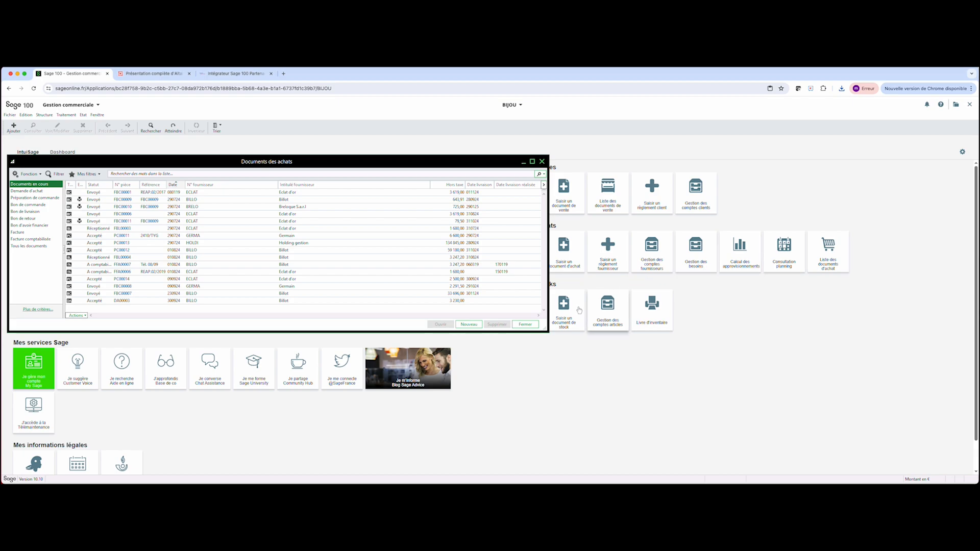
drag(547, 330, 580, 357)
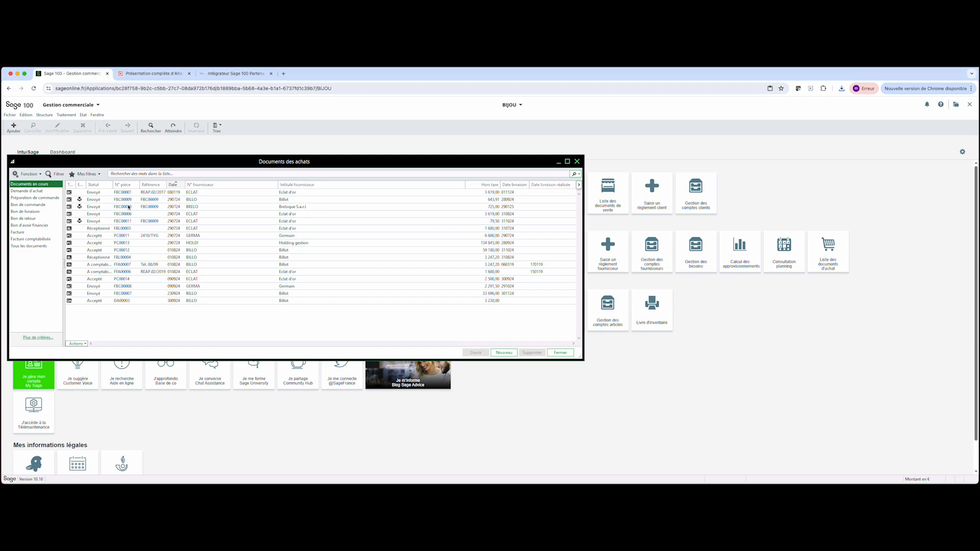
click(176, 186)
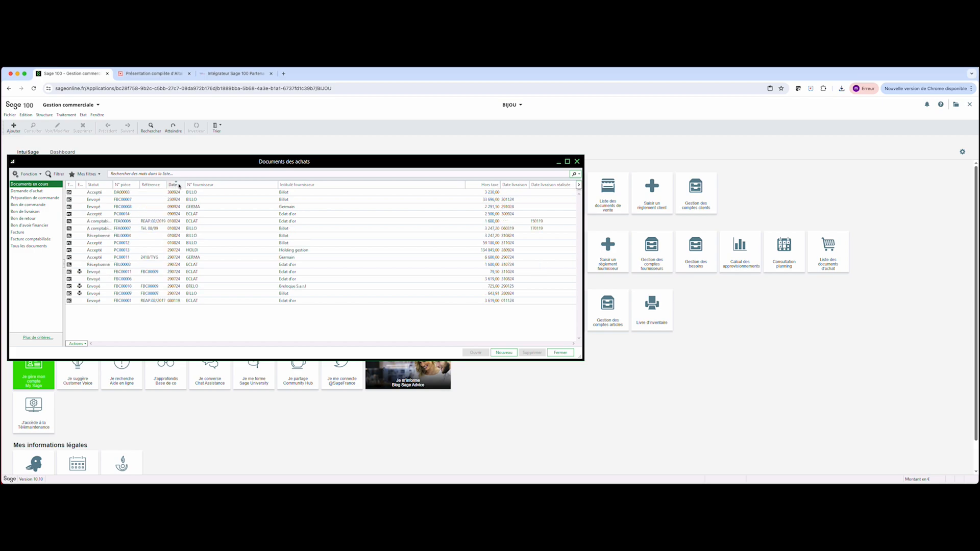
click(176, 186)
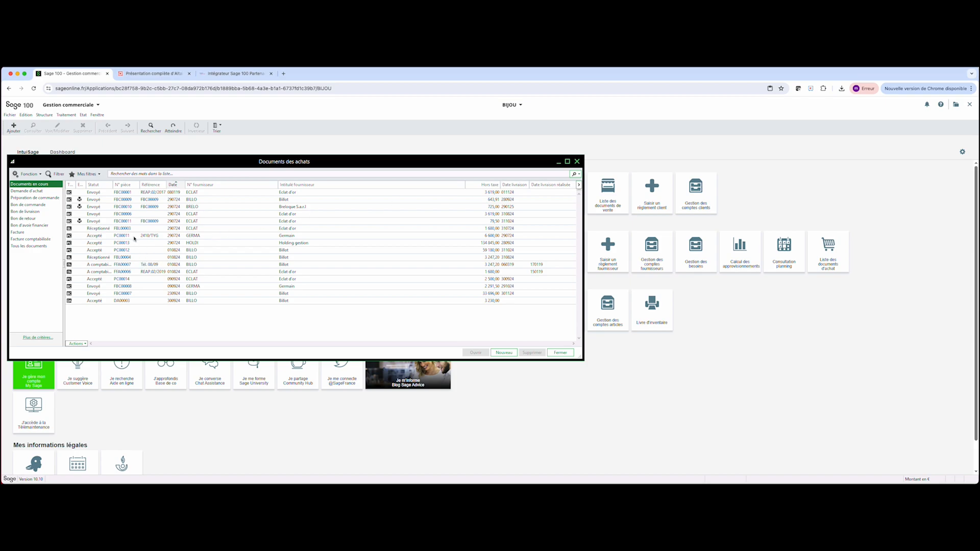
Transform the BILLO purchase order dated 290724 into a Bon de livraison with status Réceptionné, dated 300724.
click(178, 201)
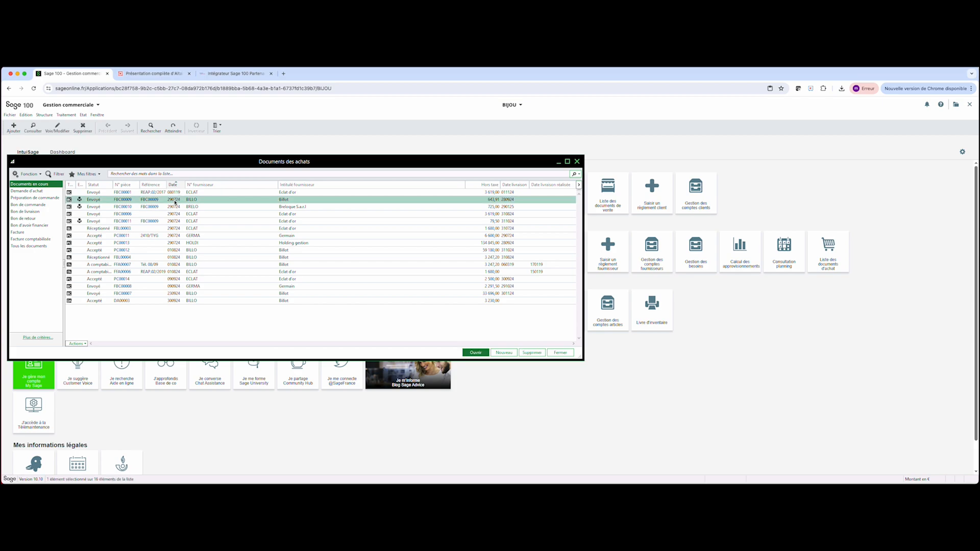
double_click(174, 200)
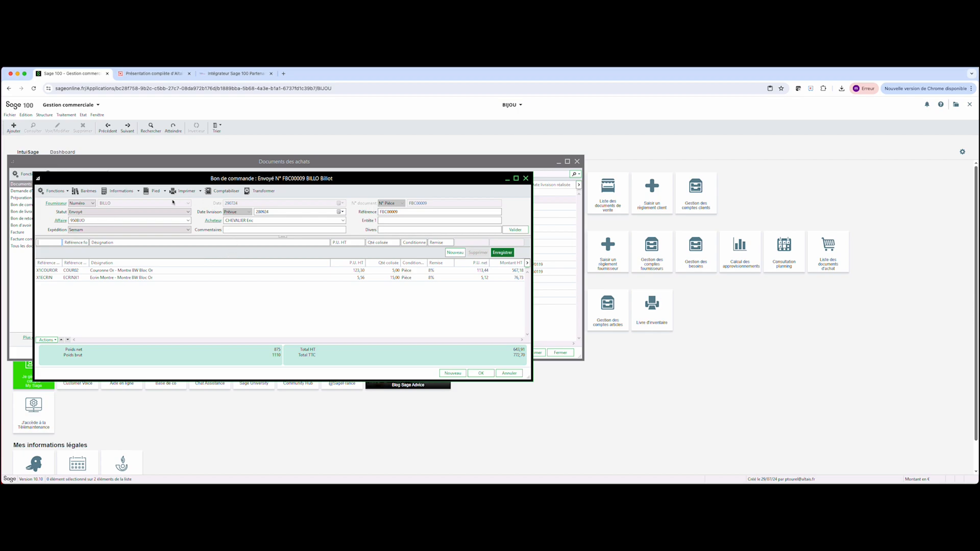
click(256, 192)
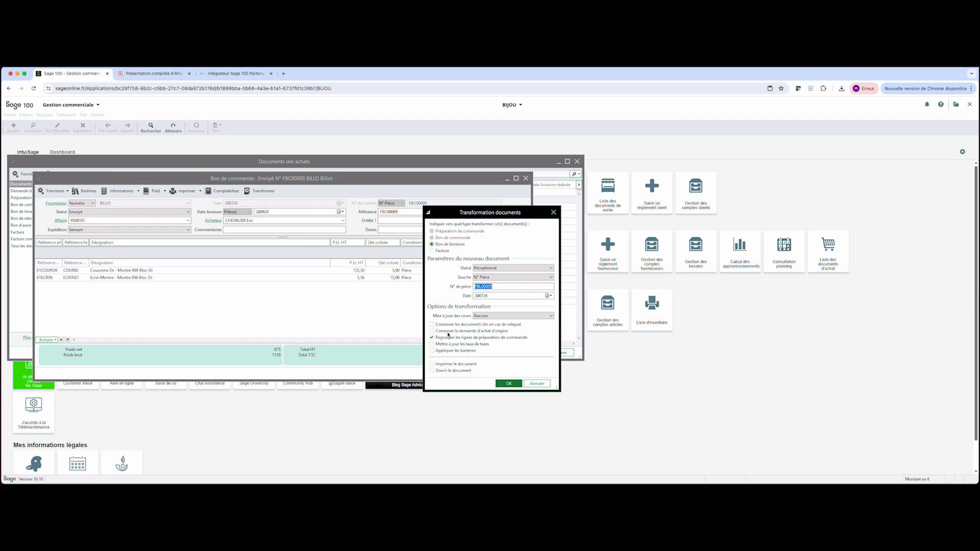
click(507, 384)
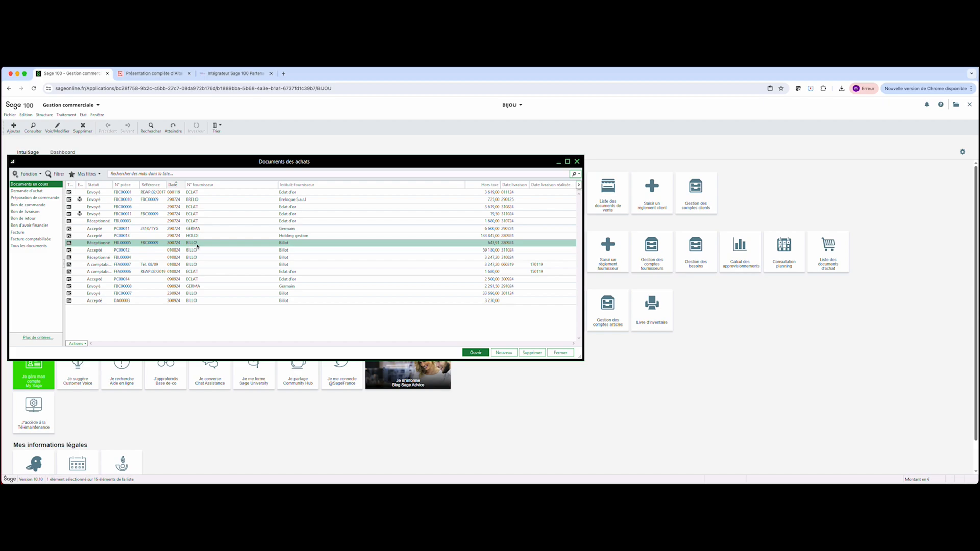
In the new BILLO delivery note, set the Ecrin Montre quantity to 10, regenerate the original line and validate the document.
double_click(197, 244)
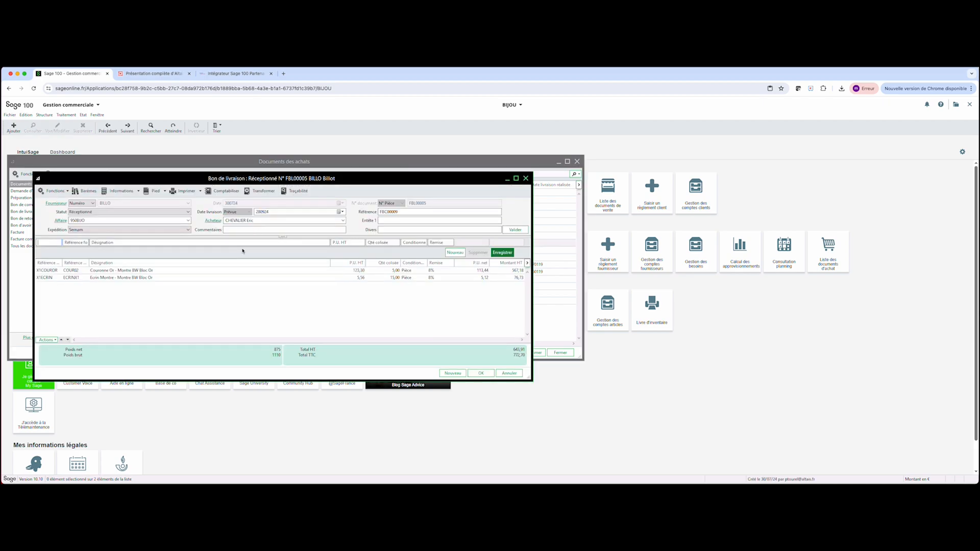
click(384, 276)
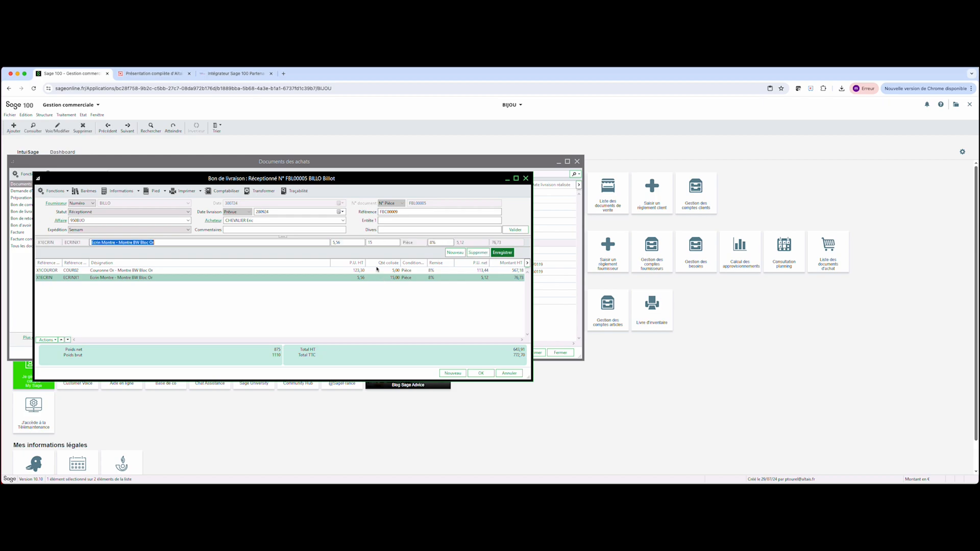
click(370, 243)
key(Return)
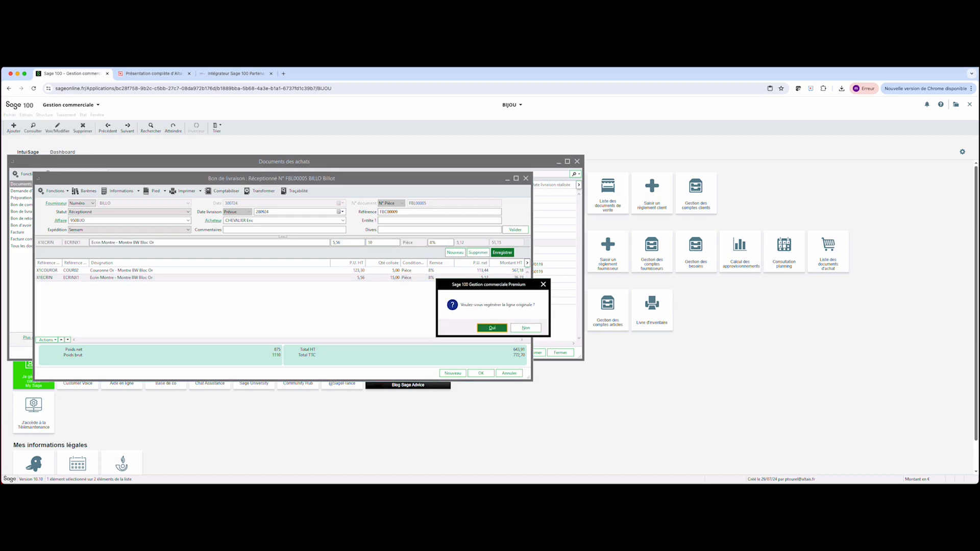
click(492, 328)
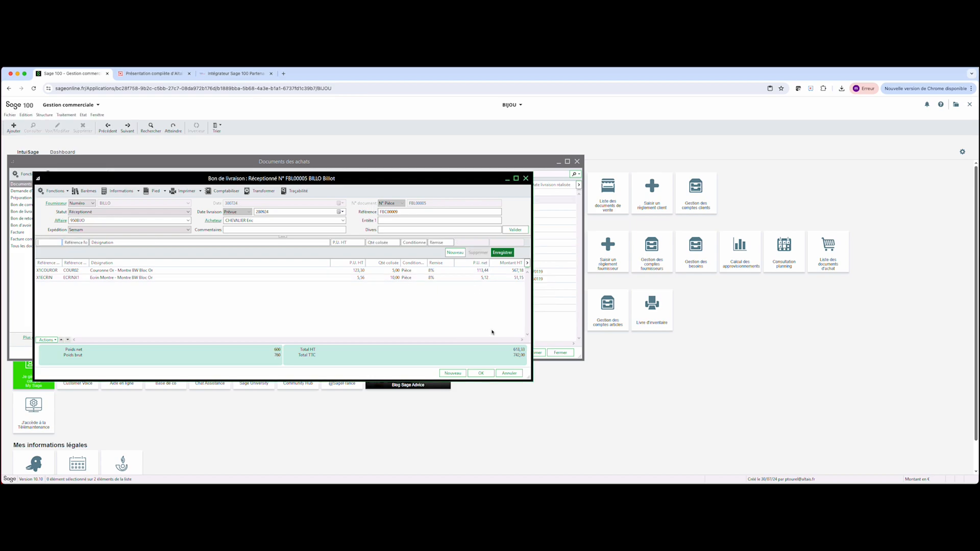
click(481, 374)
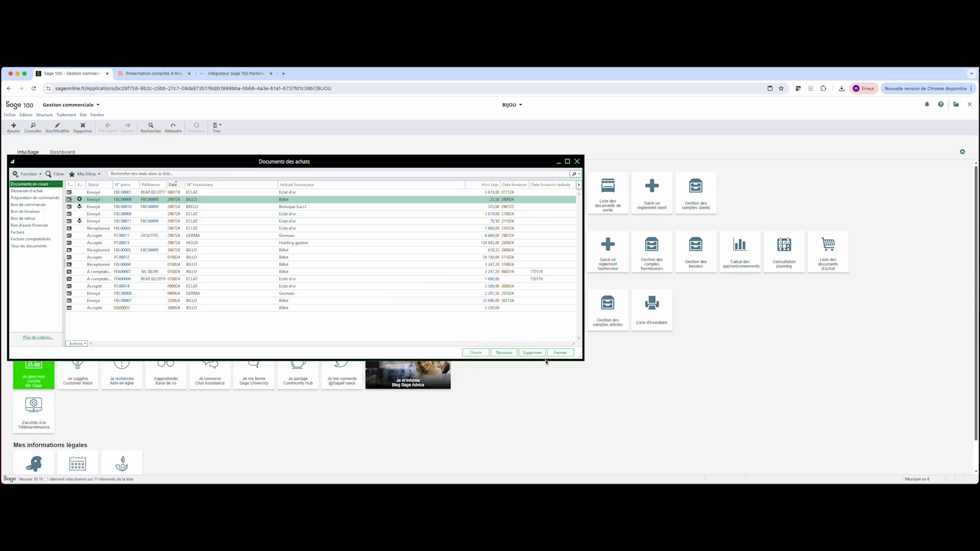
Close the purchase documents list and run the supply requirements calculation for all depots with the default criteria.
click(558, 355)
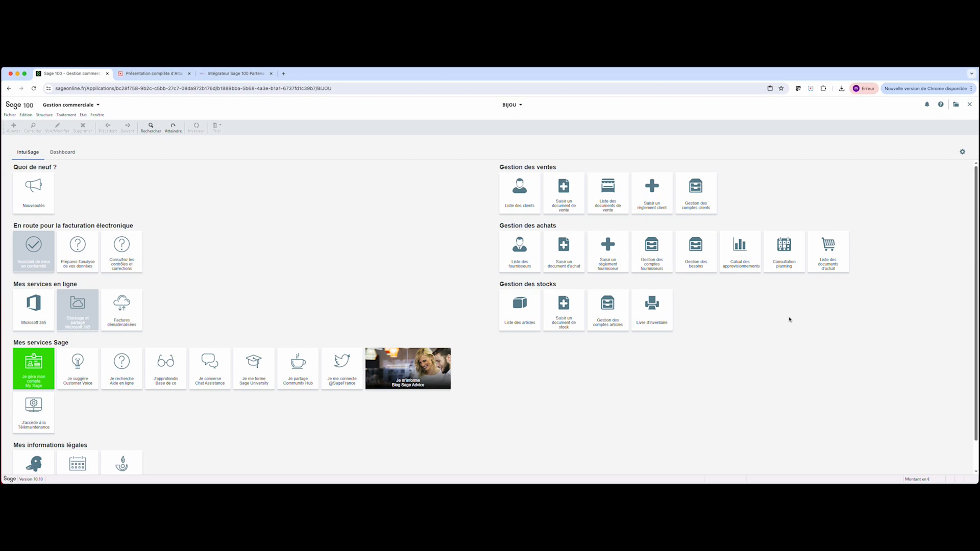
click(747, 259)
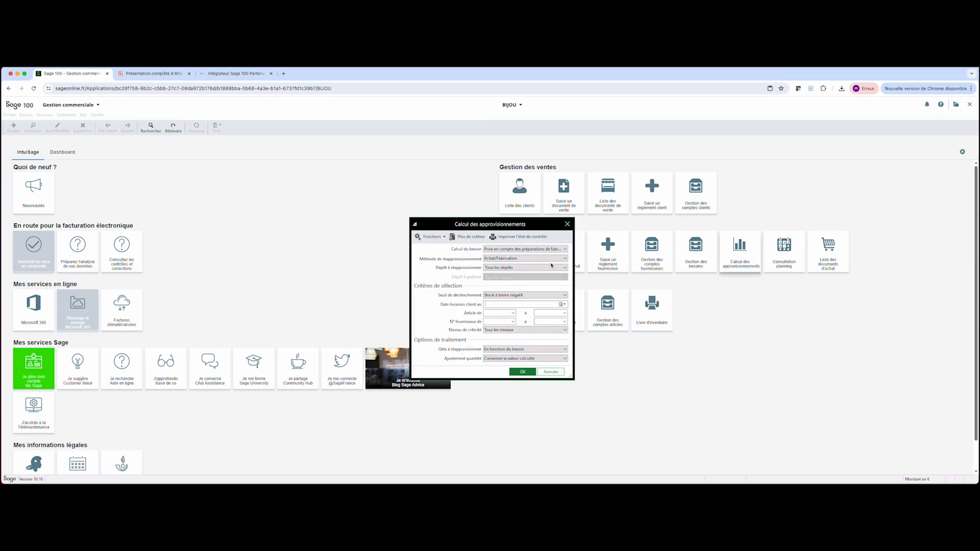
click(520, 373)
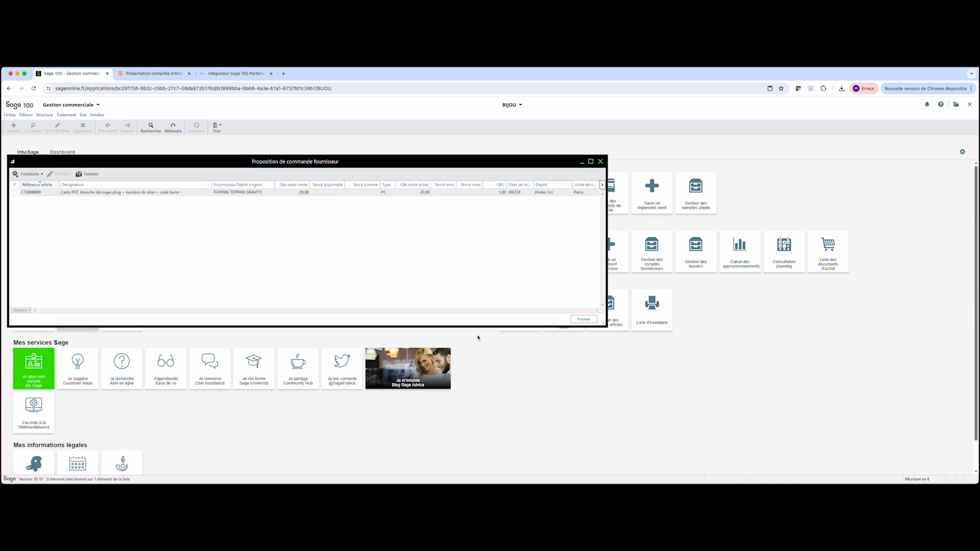
Generate a Bon de commande dated 300724 from the TOPPAN proposal for the CT0000009 PVC card, without printing the documents.
click(69, 193)
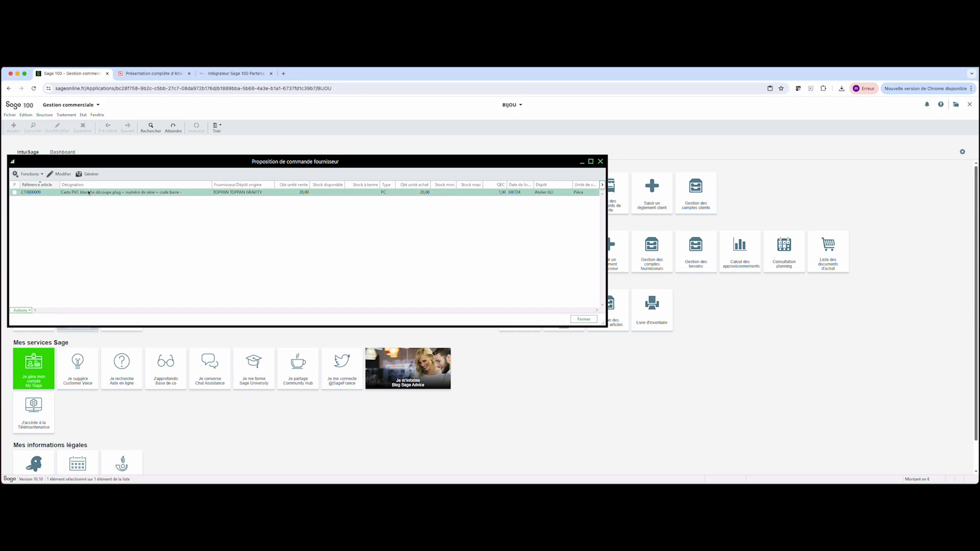
click(90, 175)
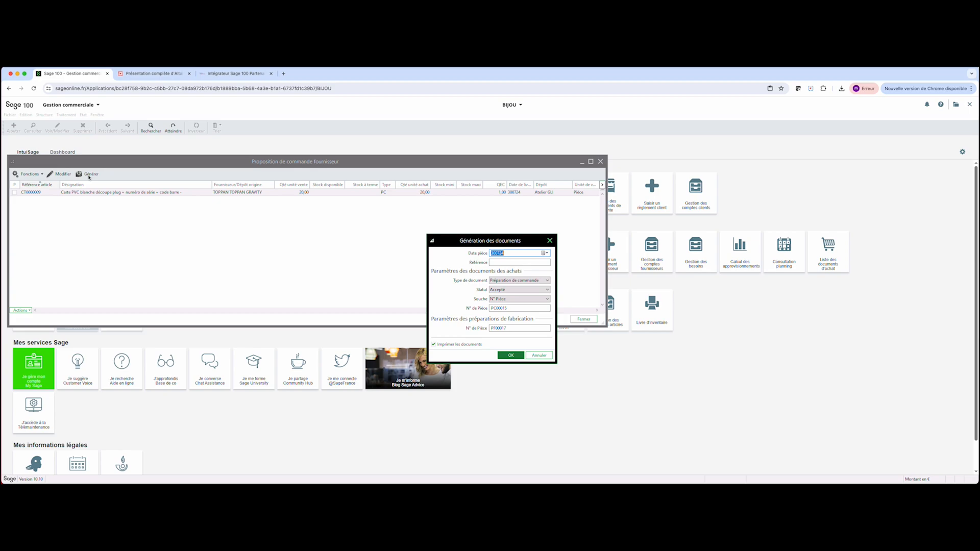
click(533, 281)
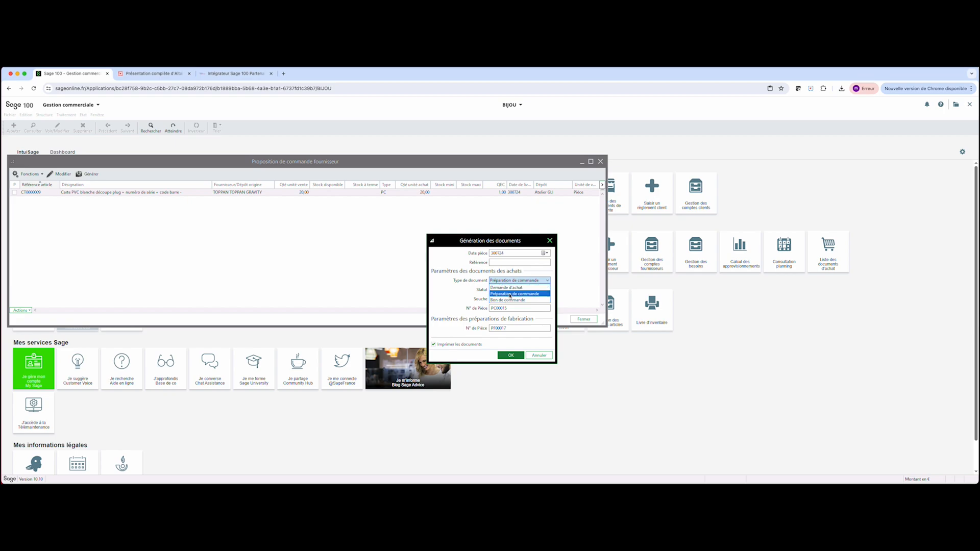
click(508, 300)
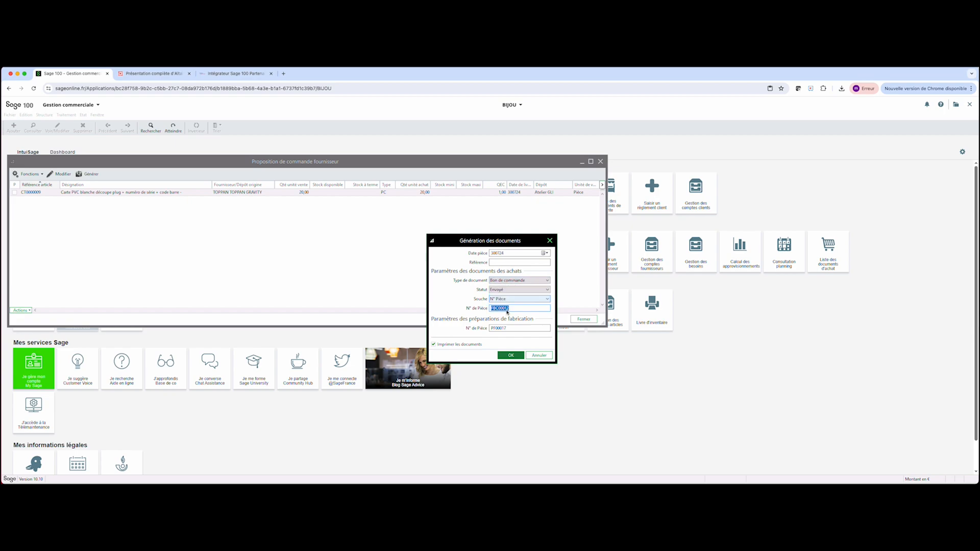
click(456, 347)
click(511, 356)
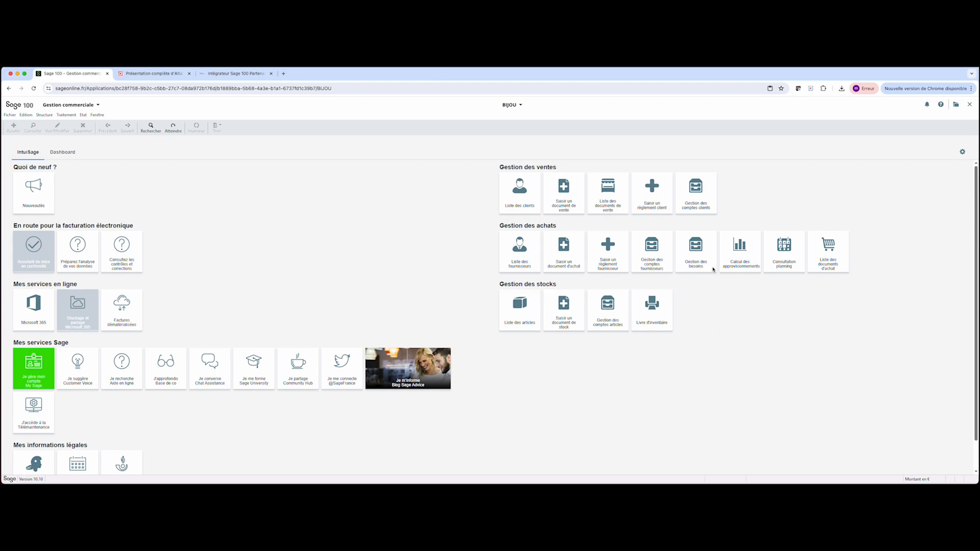
Display the purchase needs and suppliers for article BAAR01 Bague Argent with a requested quantity of 10.
click(697, 257)
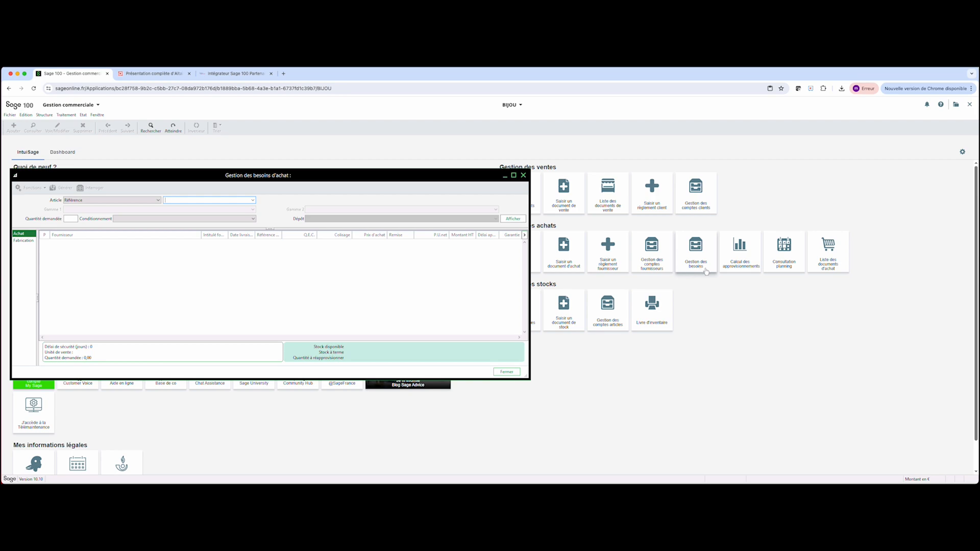
click(252, 201)
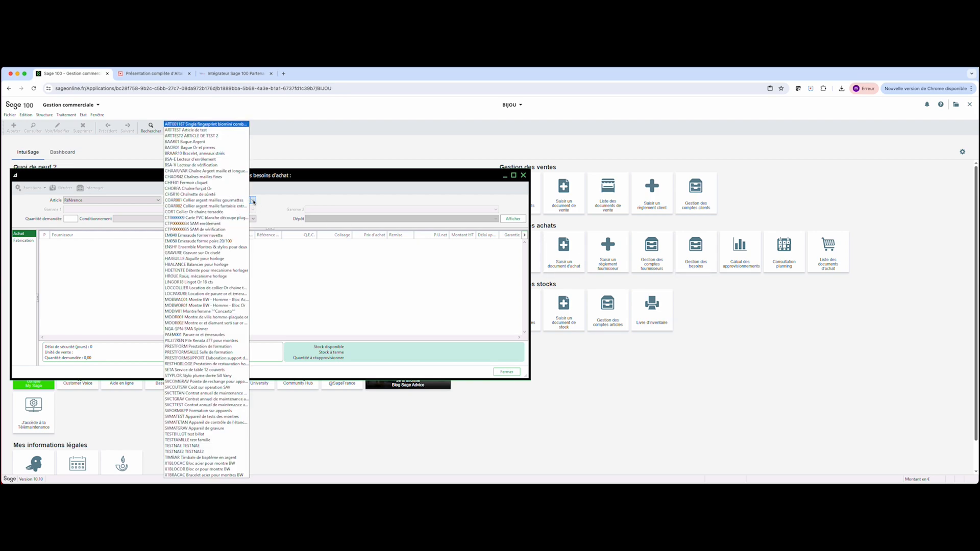
click(193, 143)
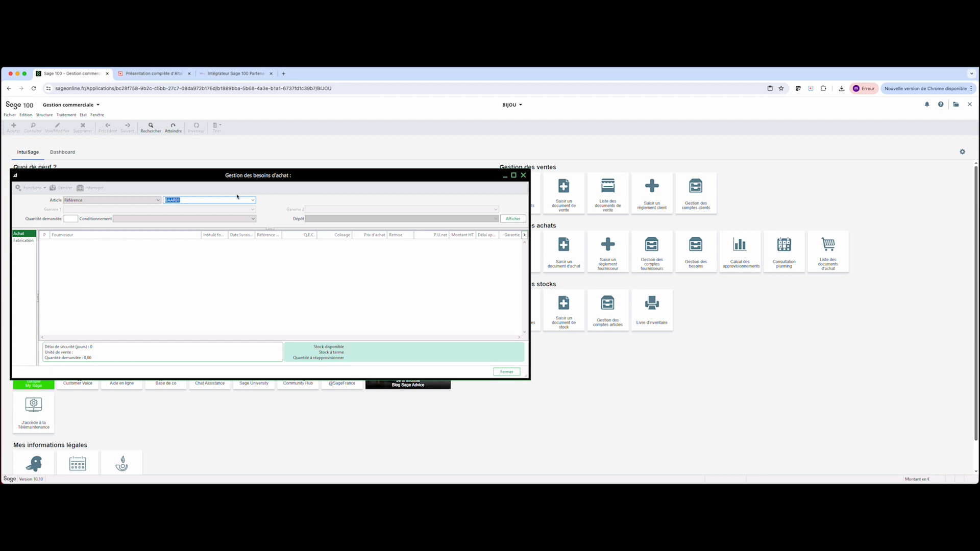
click(75, 219)
key(Tab)
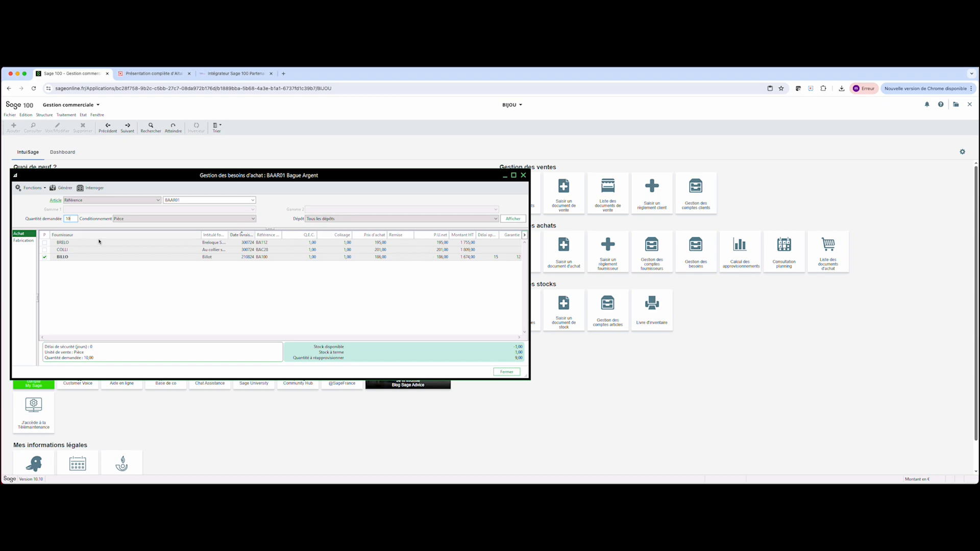
Display the manufacturing needs for the BAAR01 nomenclature with quantity 10 and select the Parure or et émeraudes component.
click(21, 241)
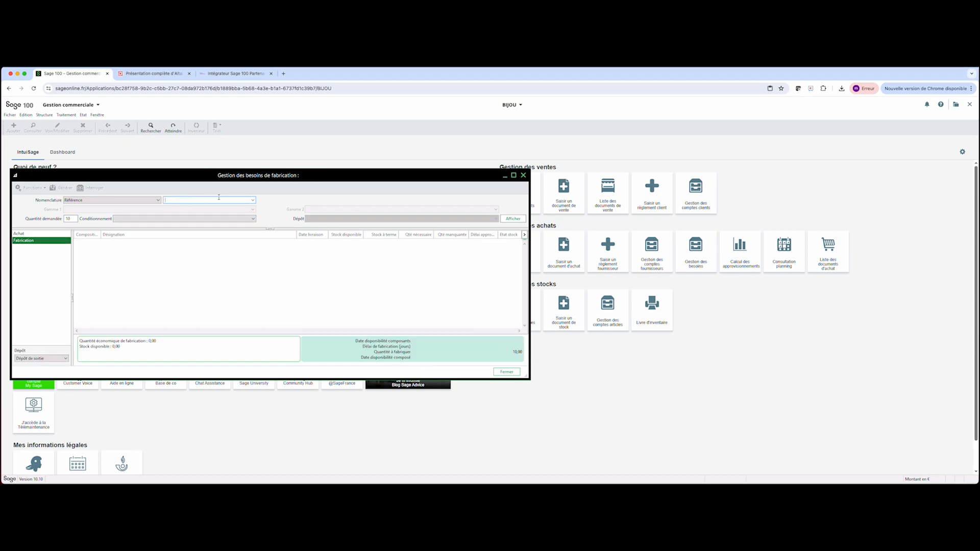
click(253, 201)
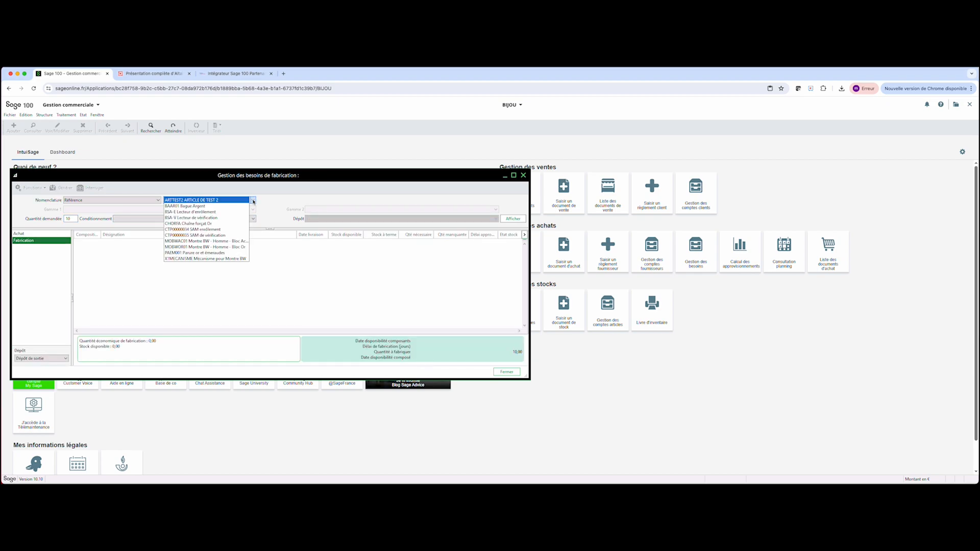
click(190, 206)
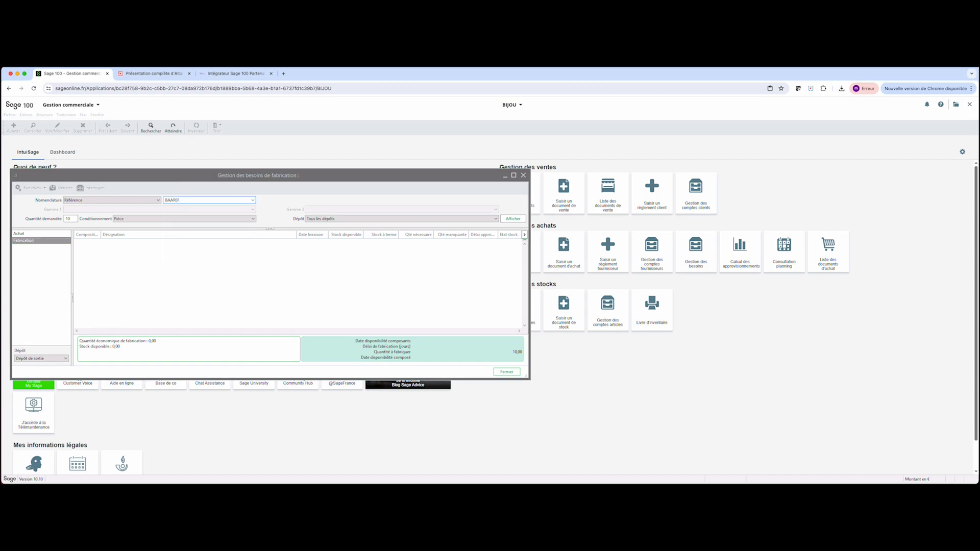
click(66, 218)
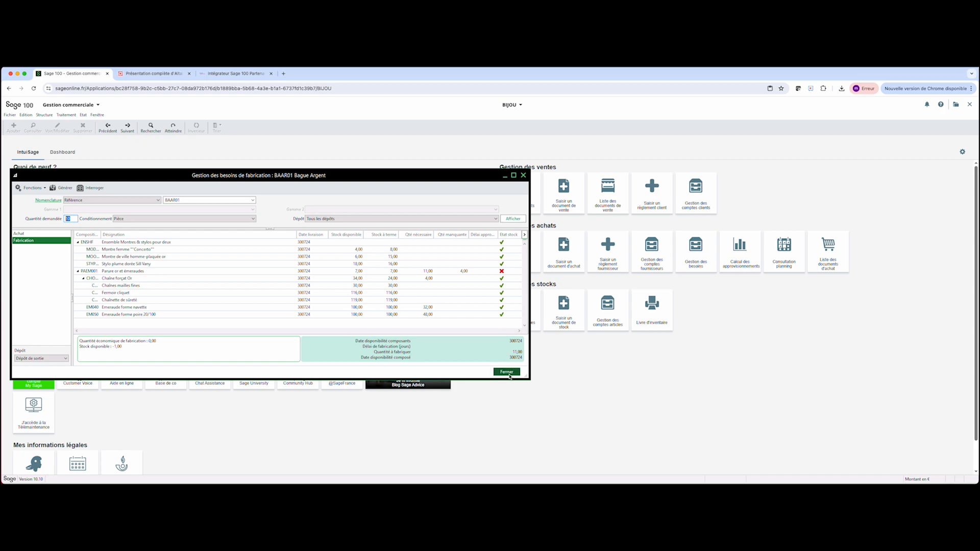
click(465, 272)
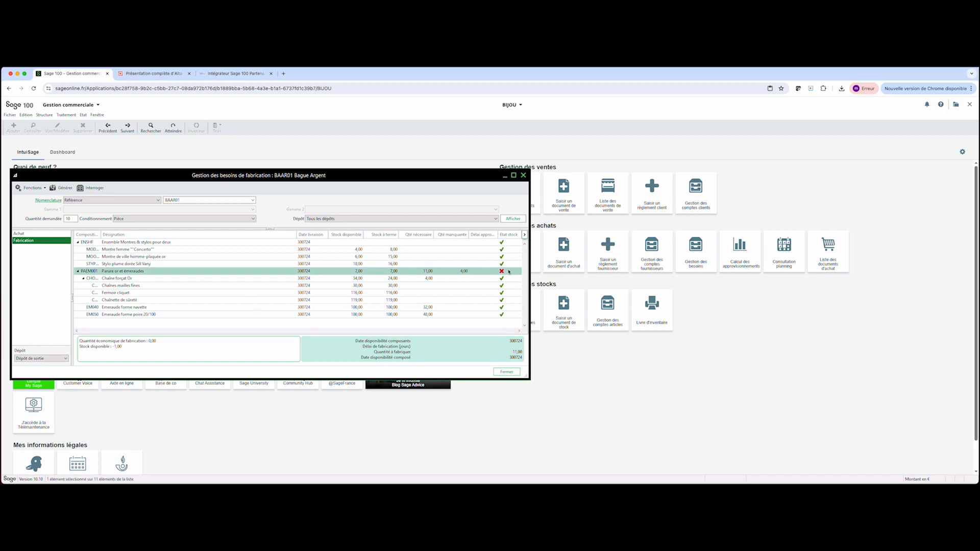
Try to generate the BAAR01 customer order and manufacturing document with Compléter un document existant, and close the needs management.
click(67, 190)
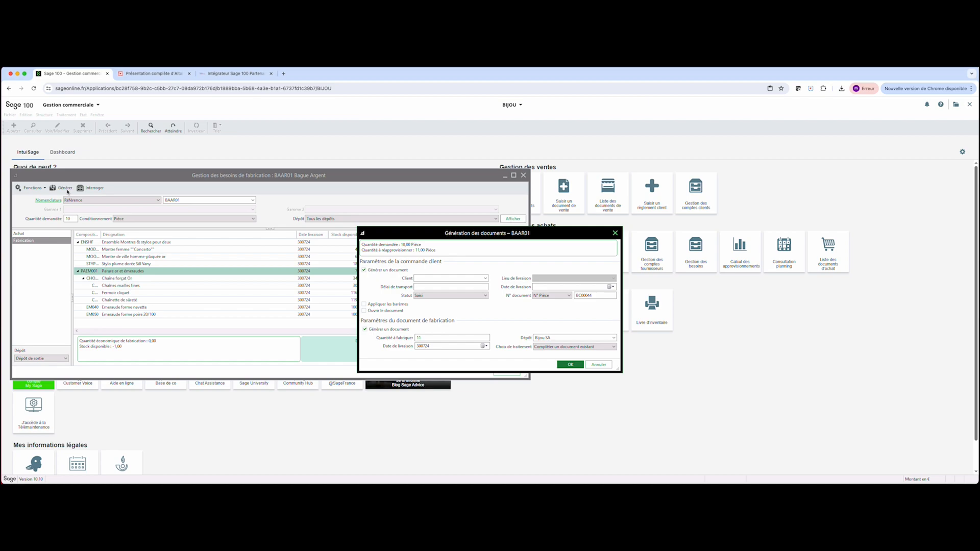
click(557, 350)
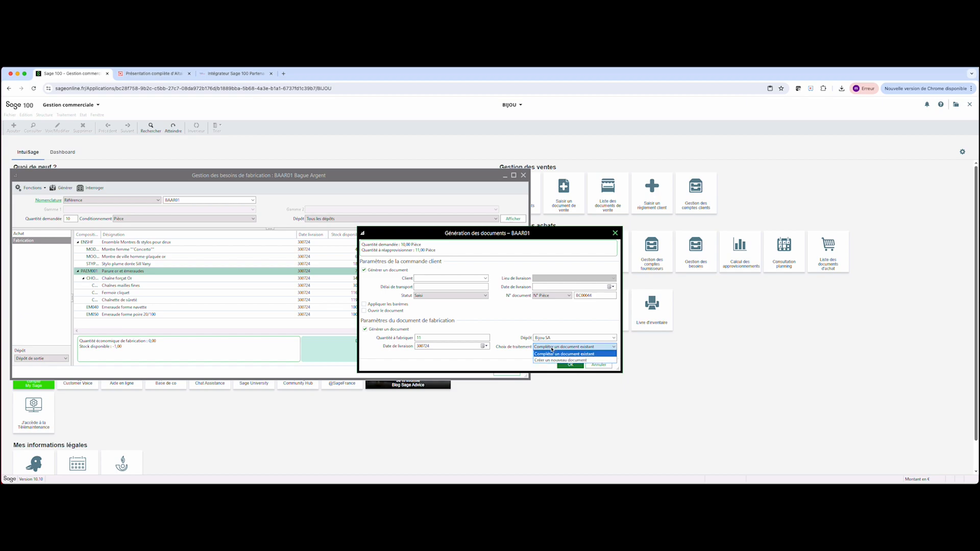
click(513, 363)
click(571, 366)
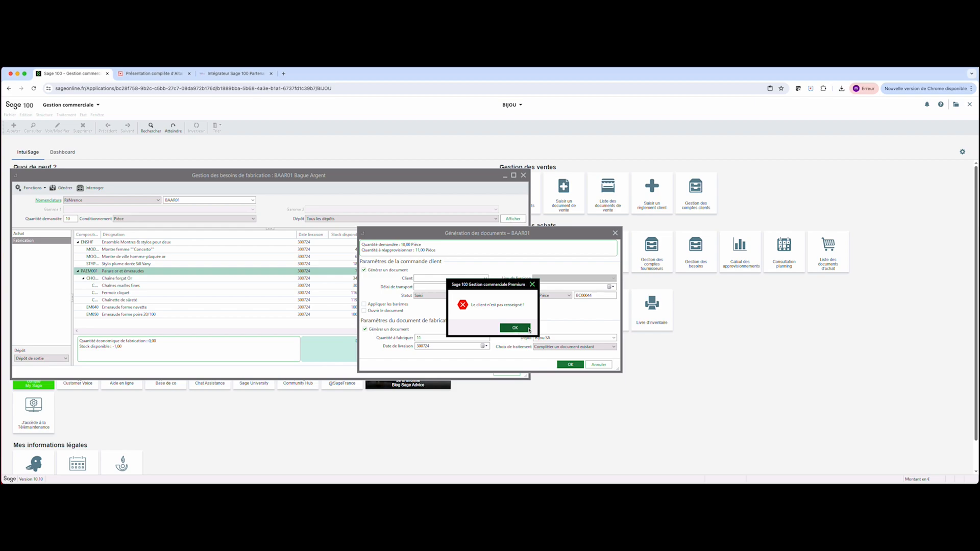
click(510, 329)
click(599, 365)
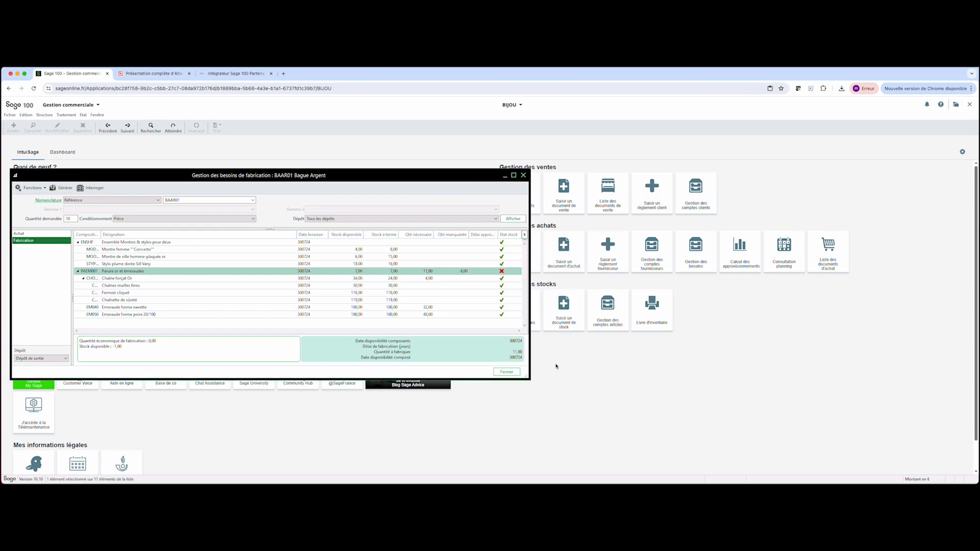
click(507, 370)
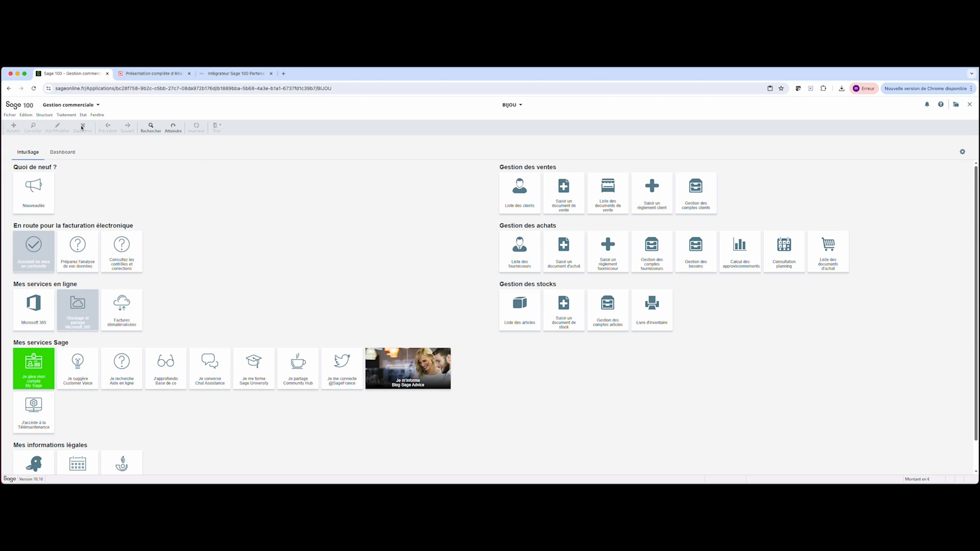
Transform the two most recent BAGUES sales delivery notes into Facture documents with status A comptabiliser, dated 300724.
click(606, 196)
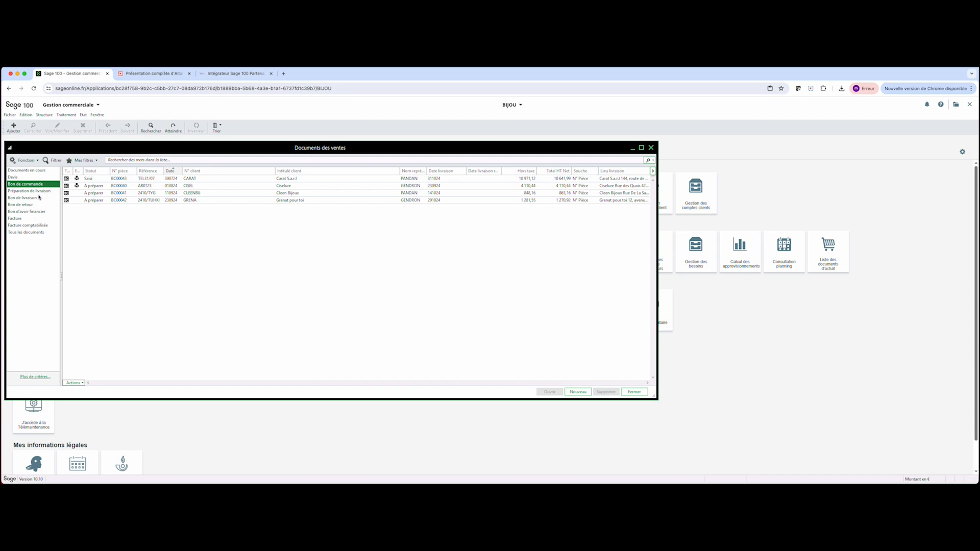
click(22, 198)
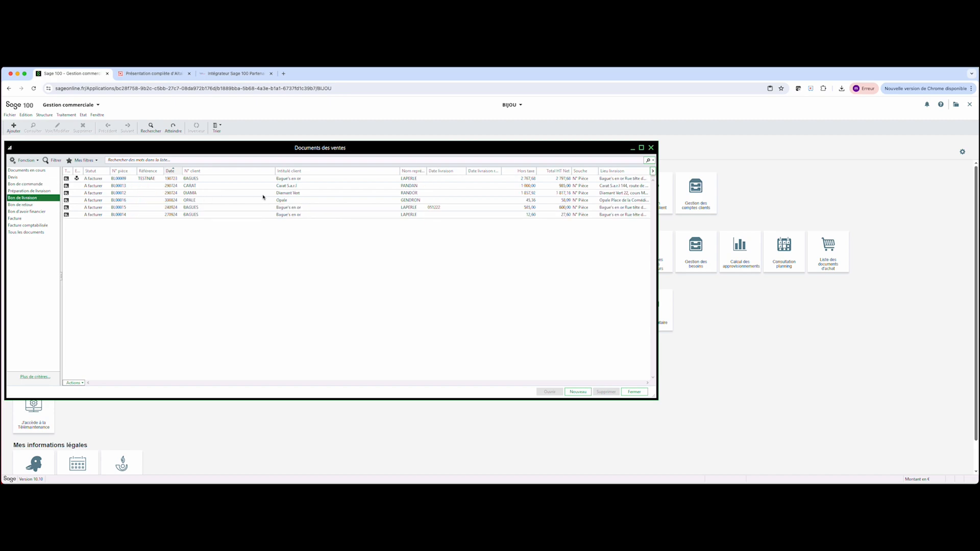
click(224, 210)
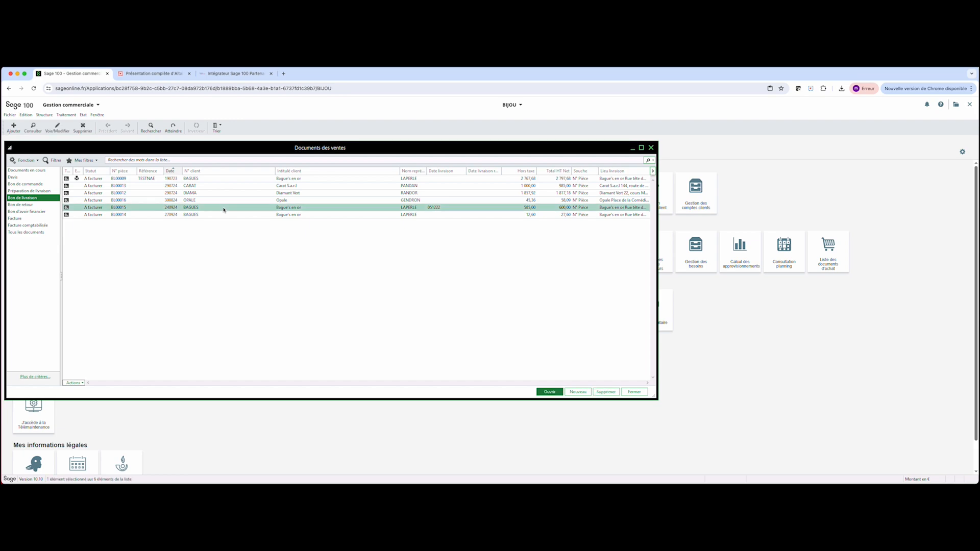
shift+click(218, 216)
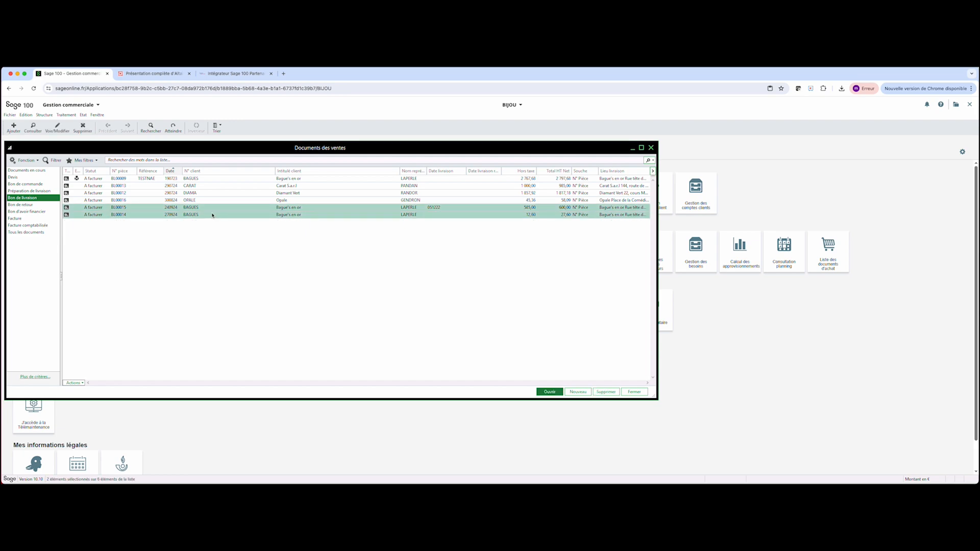
right_click(289, 216)
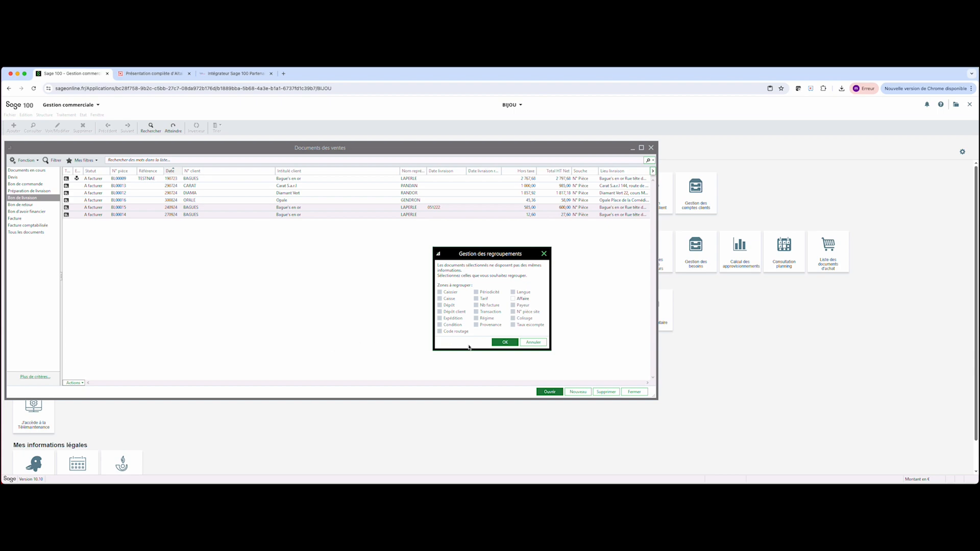
click(502, 342)
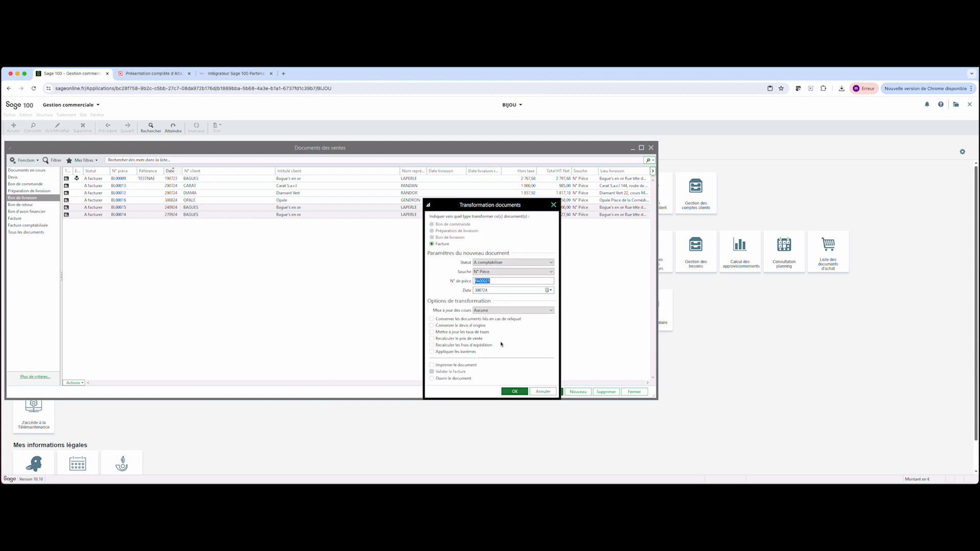
click(515, 391)
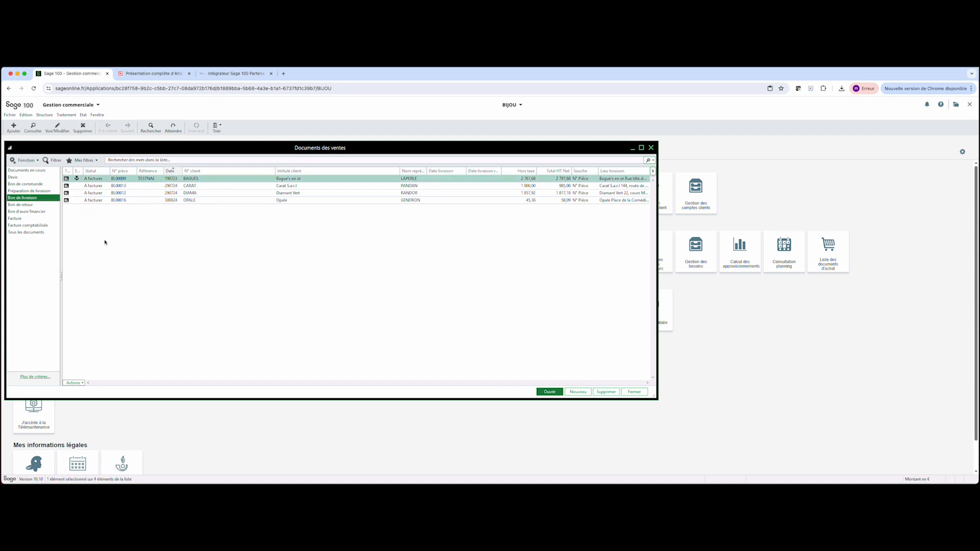
List the sales documents of type Facture and open the BAGUES invoice dated 300724 for 585,00 HT.
click(16, 218)
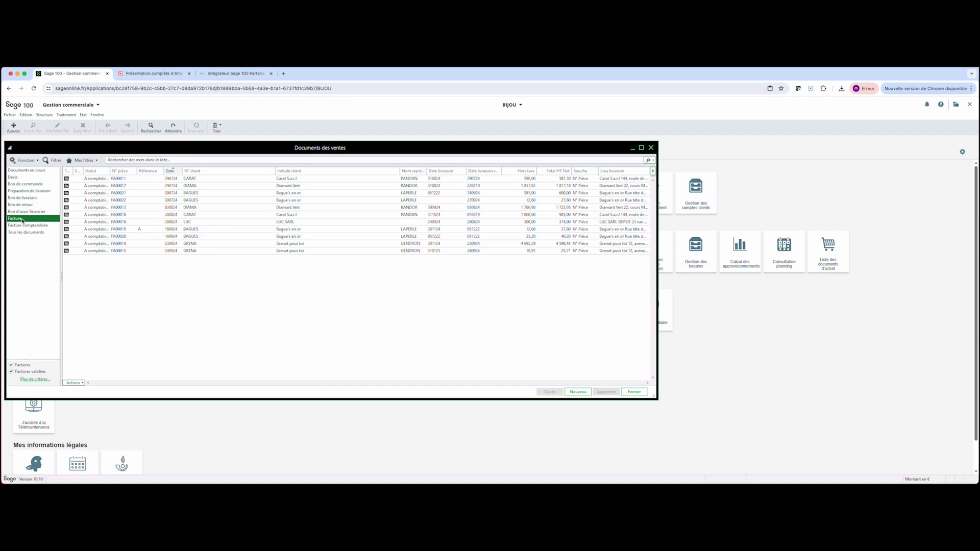
click(184, 230)
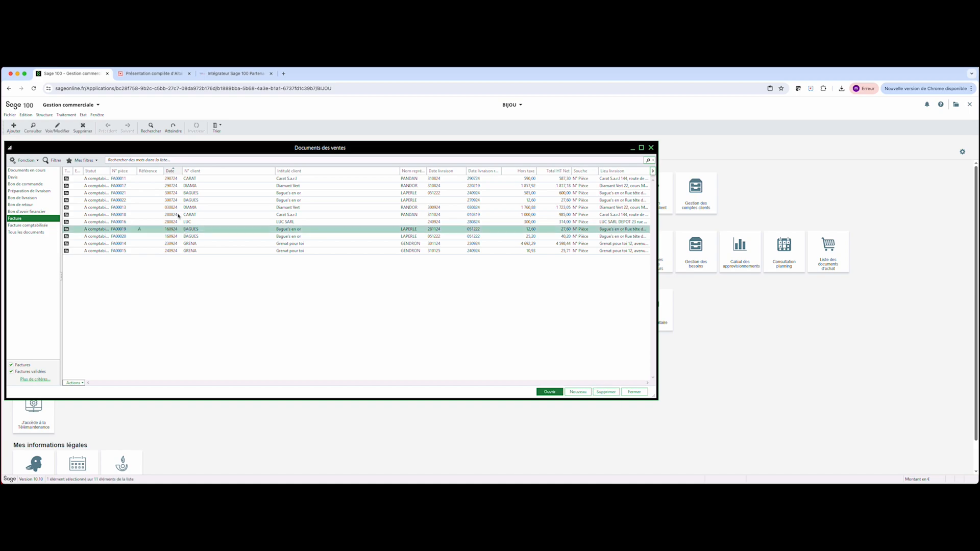
click(182, 194)
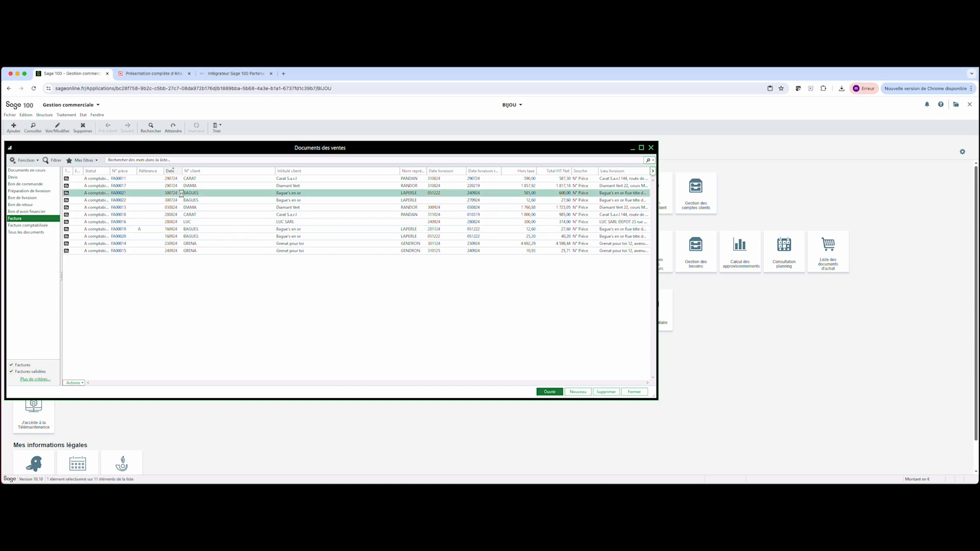
double_click(182, 194)
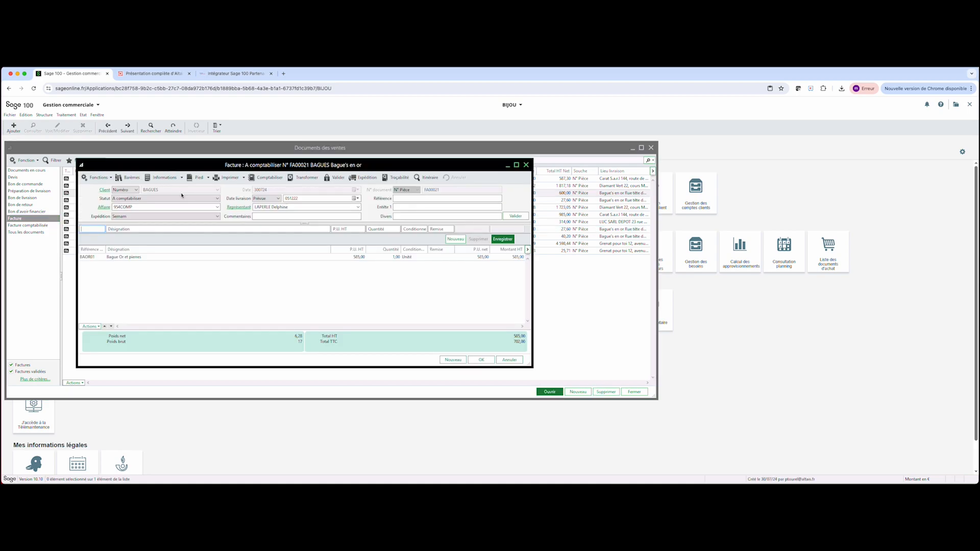
Print the unvalidated BAGUES invoice with the ALTAIS FactureClient-Gestion avec 12 Echeances layout, view the downloaded PDF, and close it.
click(231, 180)
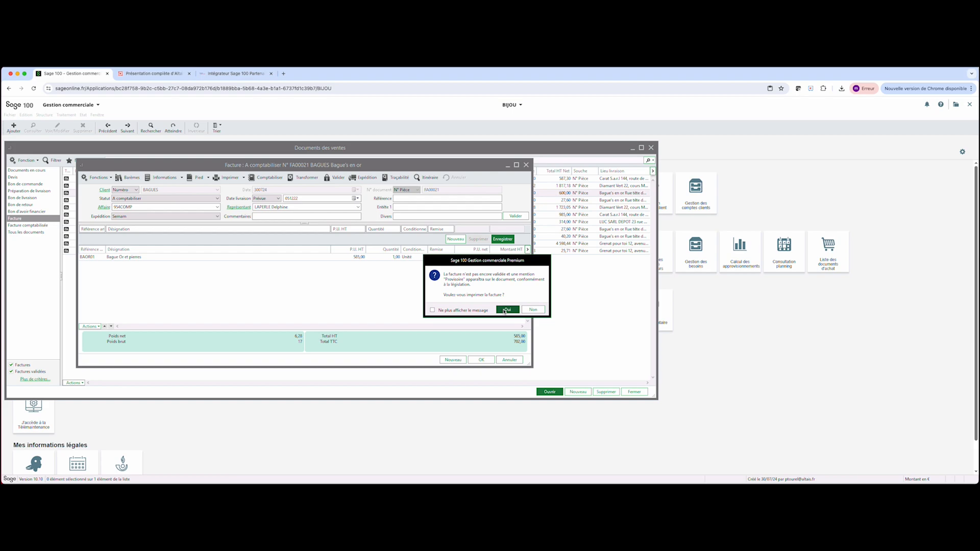
click(506, 310)
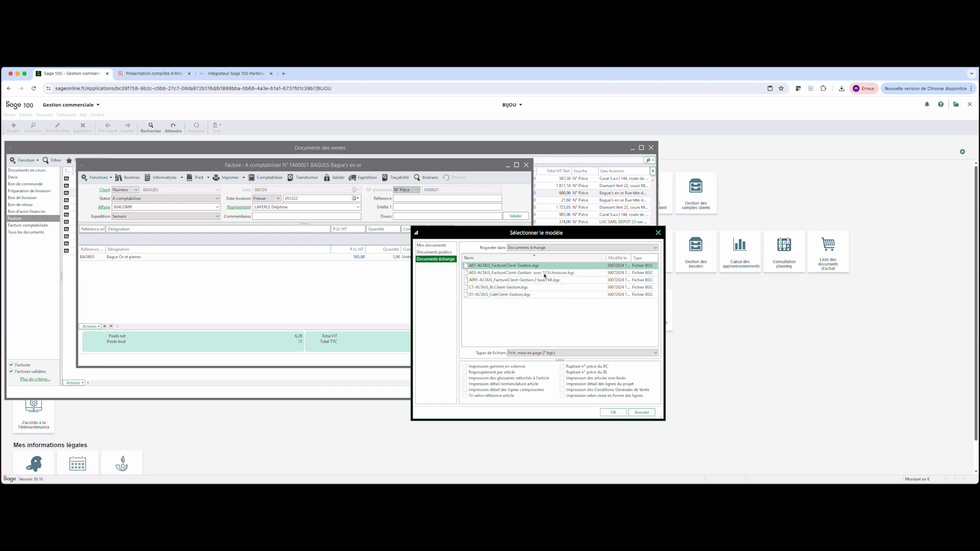
click(534, 273)
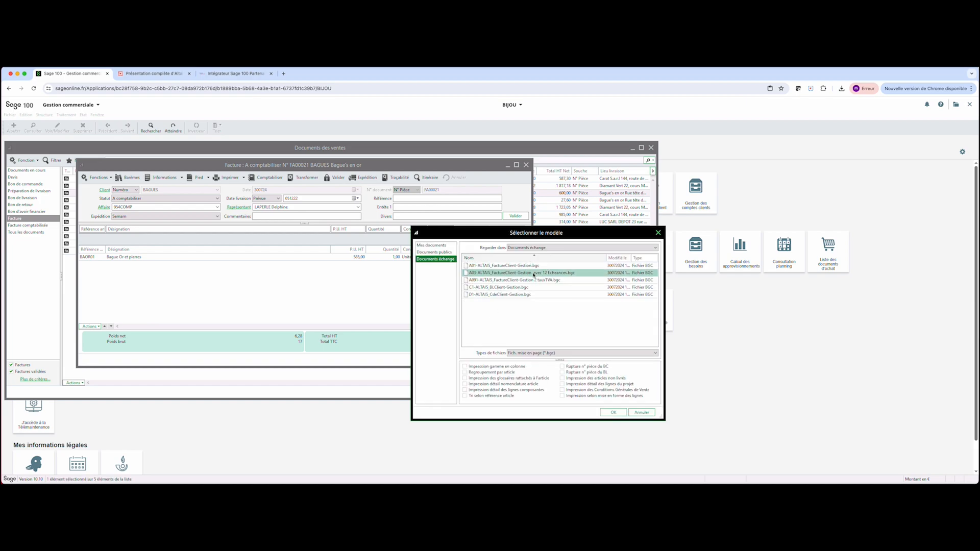
double_click(499, 274)
click(493, 314)
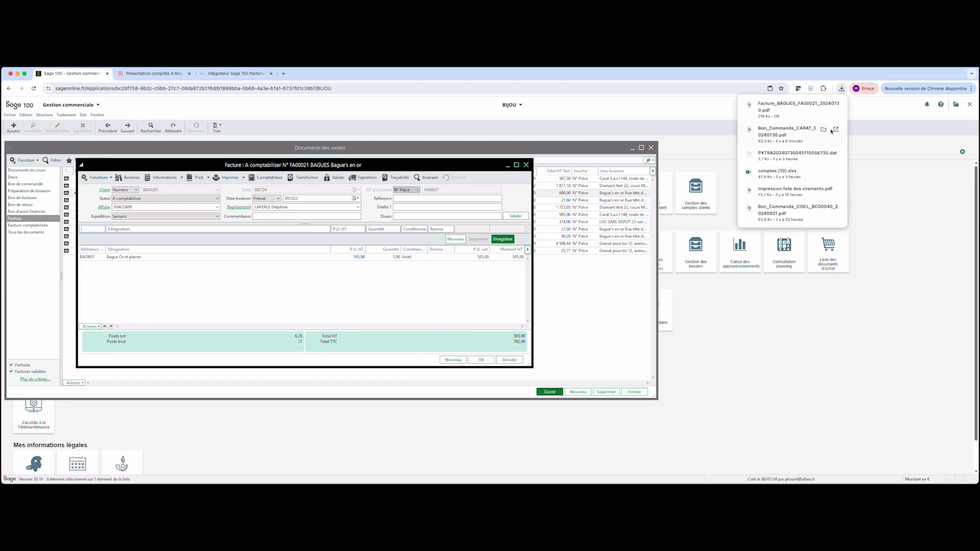
click(787, 108)
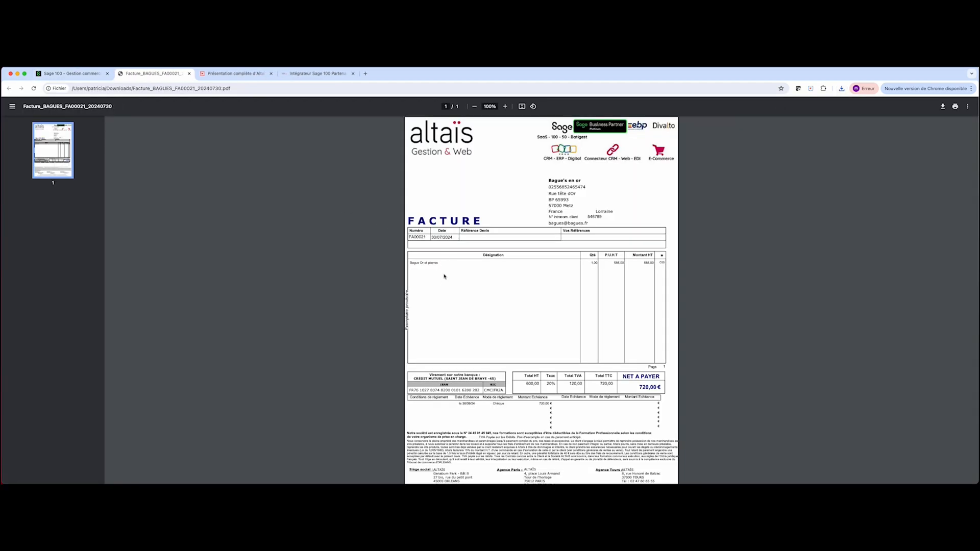
click(189, 73)
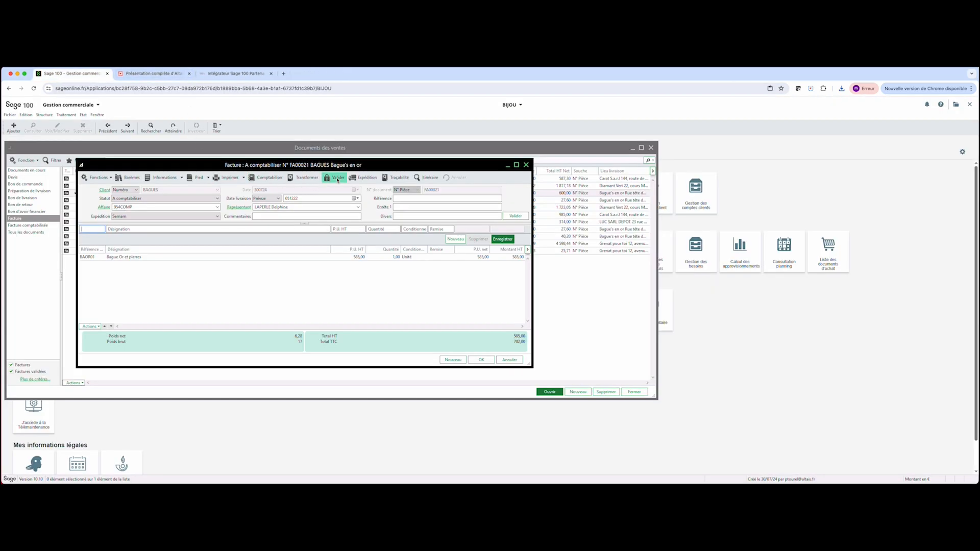
Validate the BAGUES invoice using the ALTAIS FactureClient-Gestion avec 12 Echeances layout and post it to accounting.
click(334, 178)
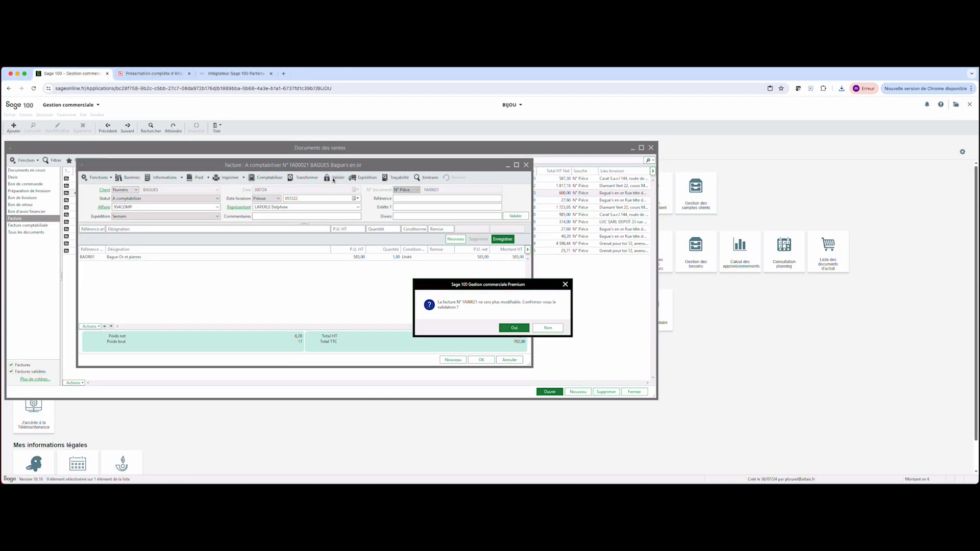
click(515, 328)
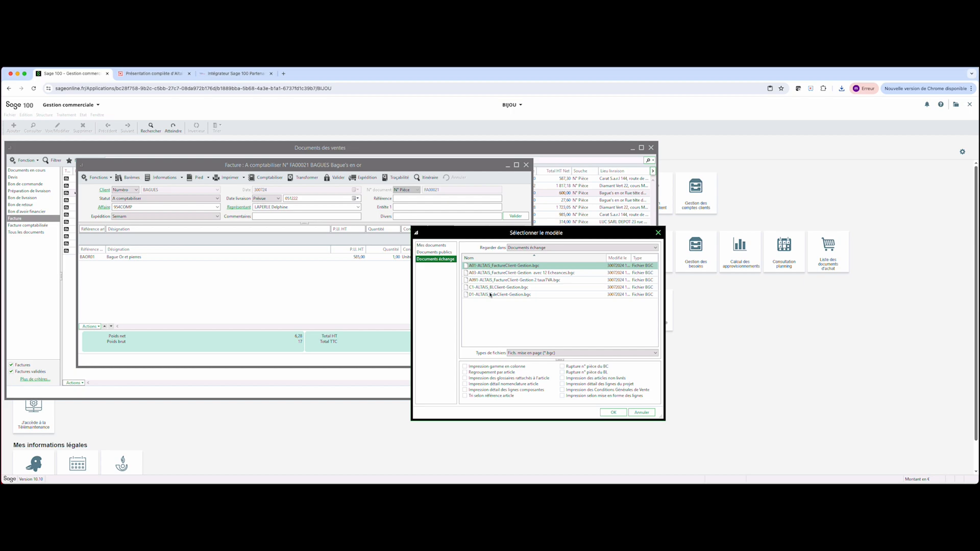
double_click(533, 275)
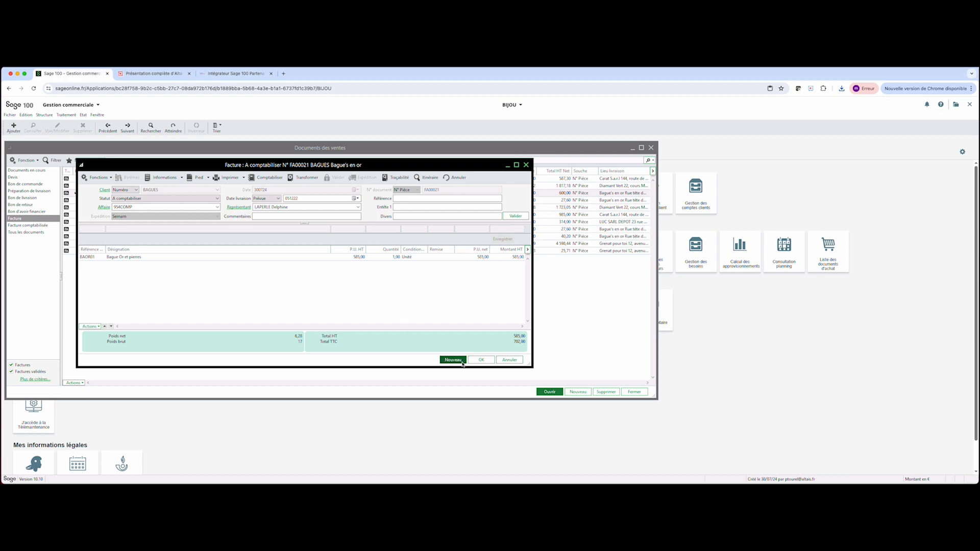
click(263, 179)
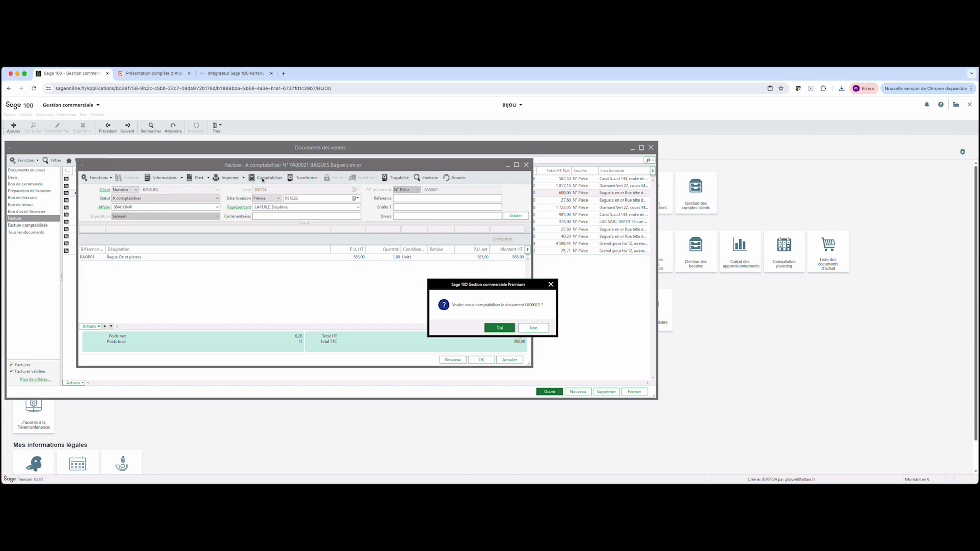
click(495, 330)
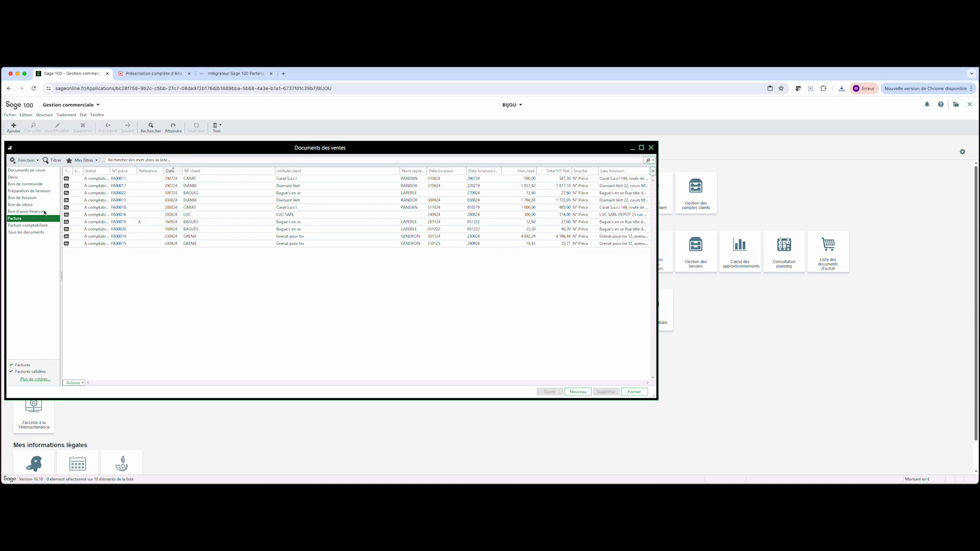
Check the BAGUES invoice dated 300724 among the Facture comptabilisée documents and close the sales documents list.
click(23, 225)
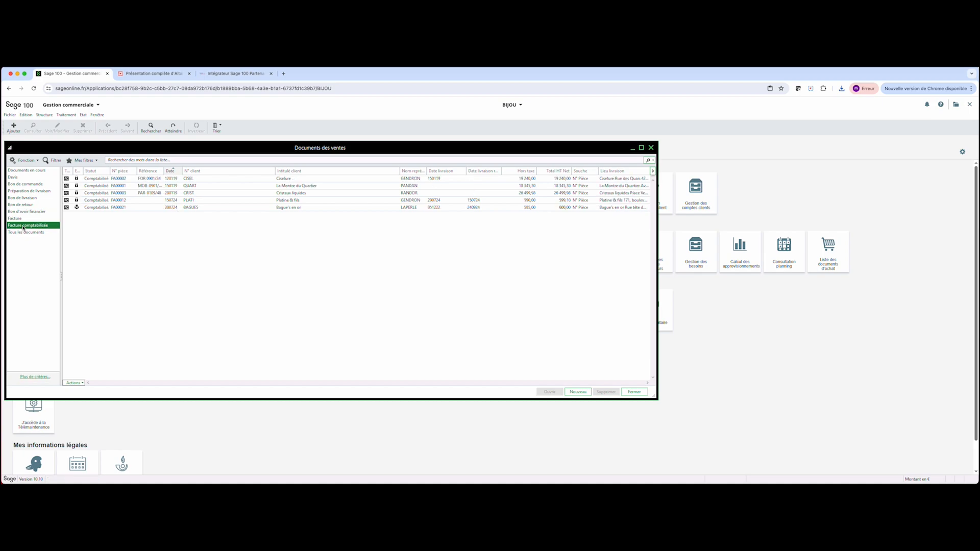
click(168, 209)
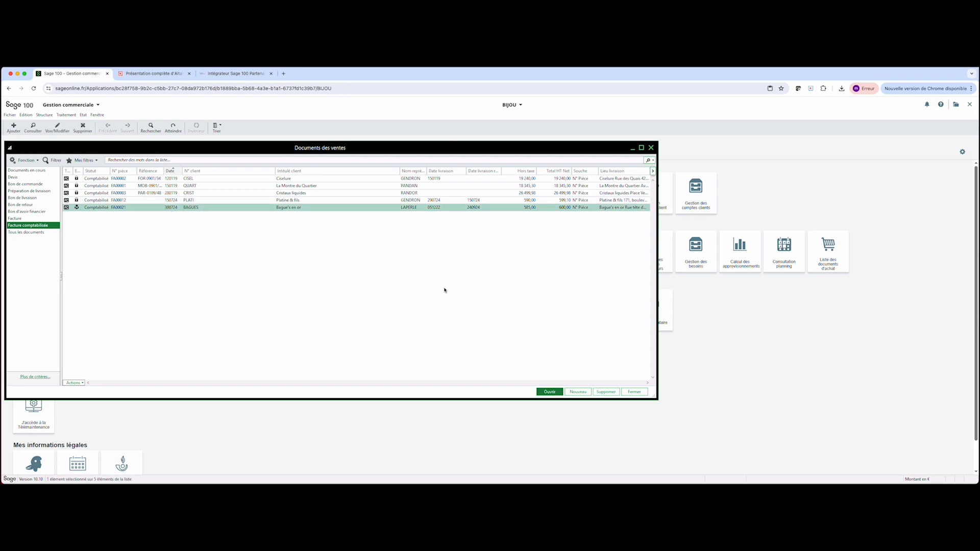
click(634, 392)
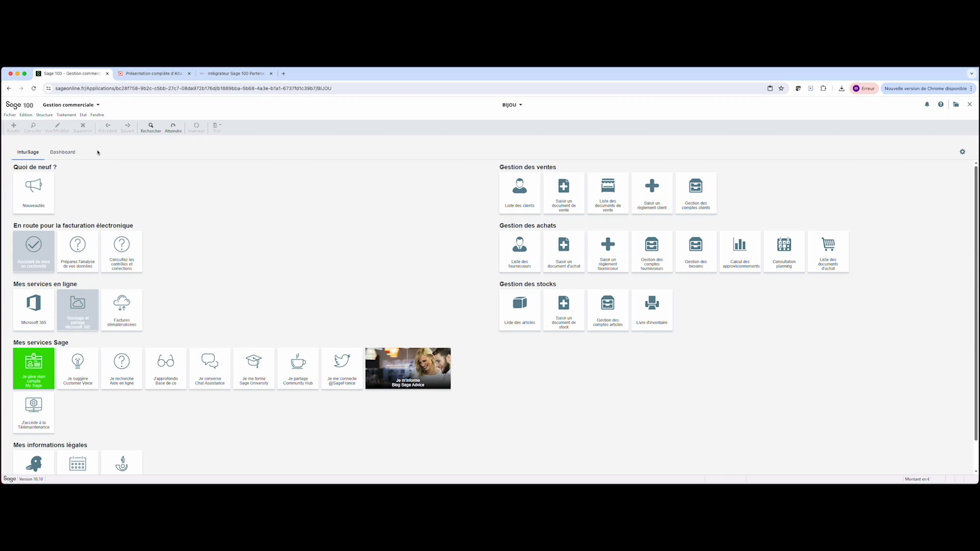
Switch to Comptabilité, open the juil.24 VTE sales journal, and widen its window to examine the entries.
click(84, 106)
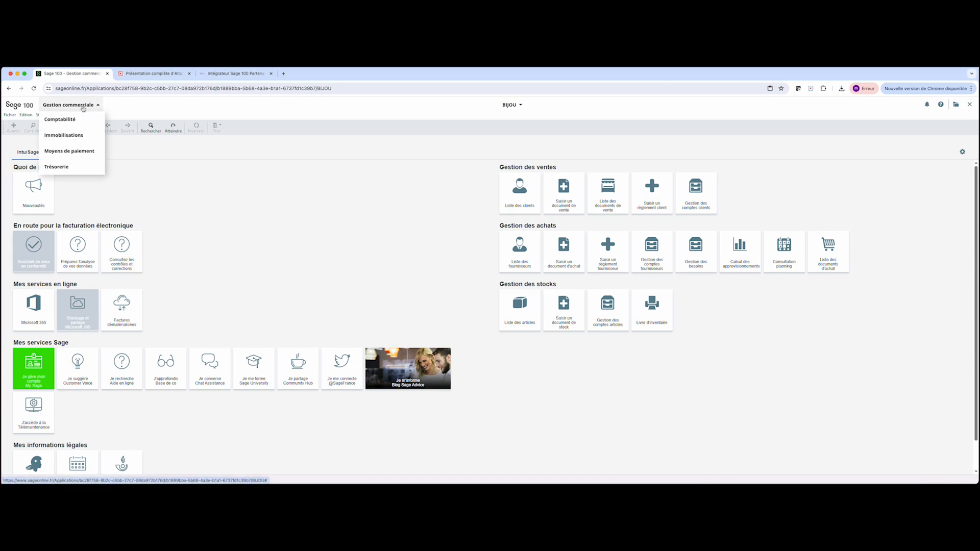
click(70, 119)
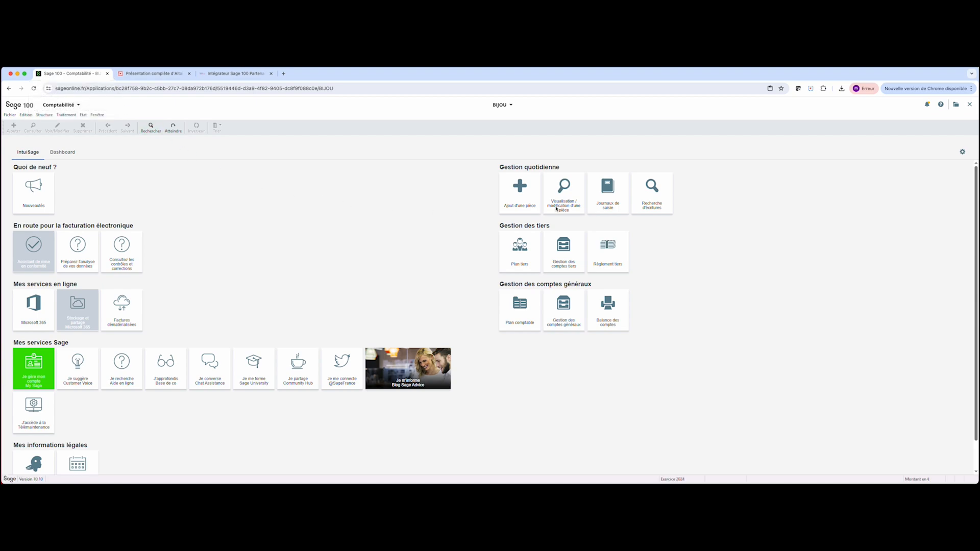
click(607, 192)
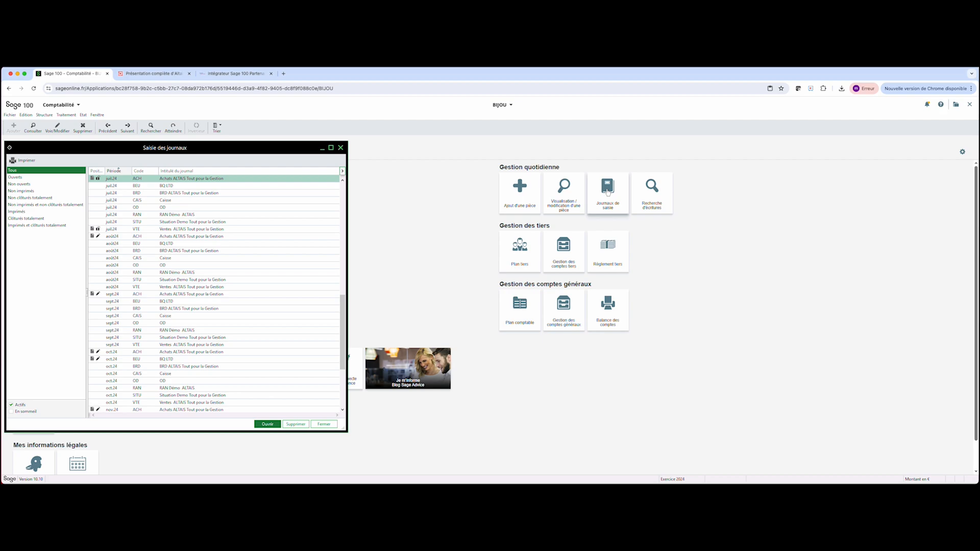
click(136, 229)
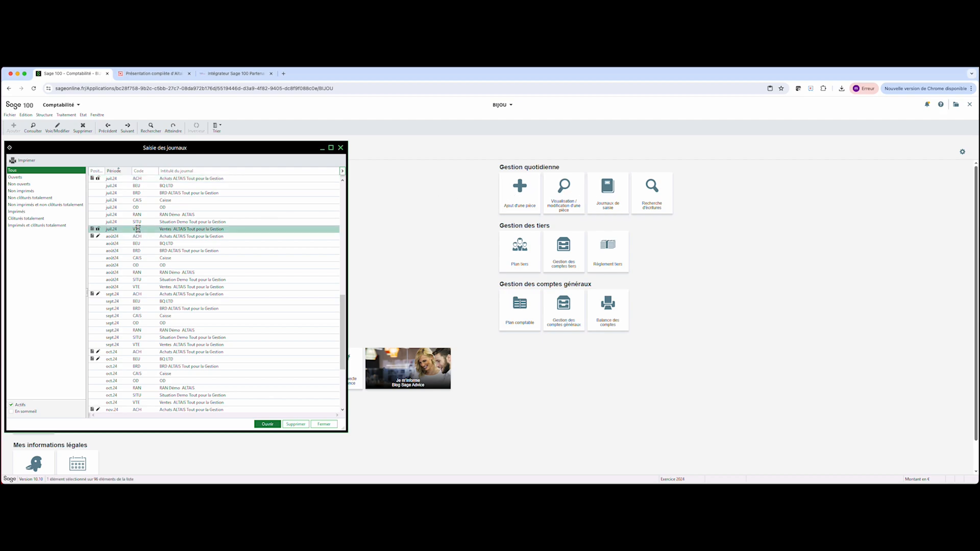
double_click(137, 230)
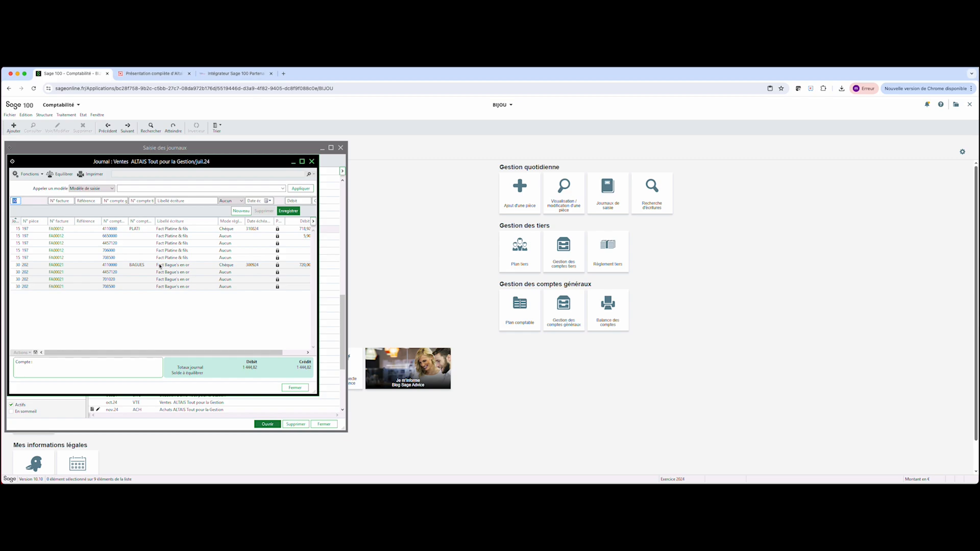
drag(312, 394, 630, 391)
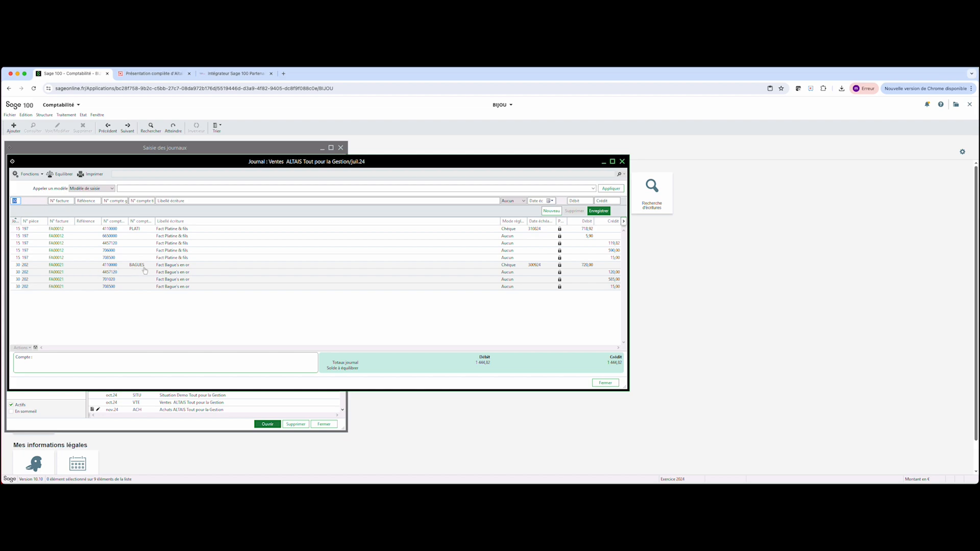
View the invoice PDF linked to the BAGUES entry, close it, and close the sales journal.
click(54, 265)
click(56, 266)
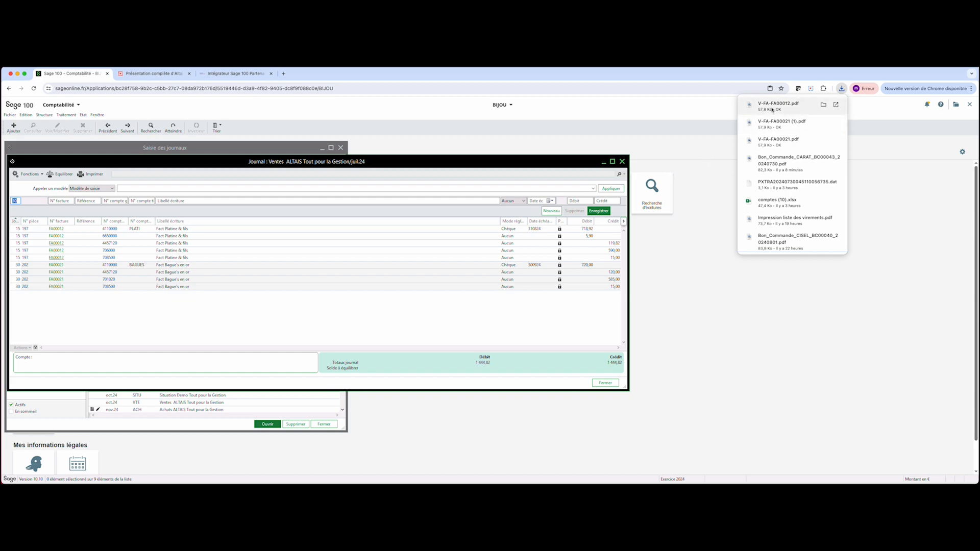
click(778, 126)
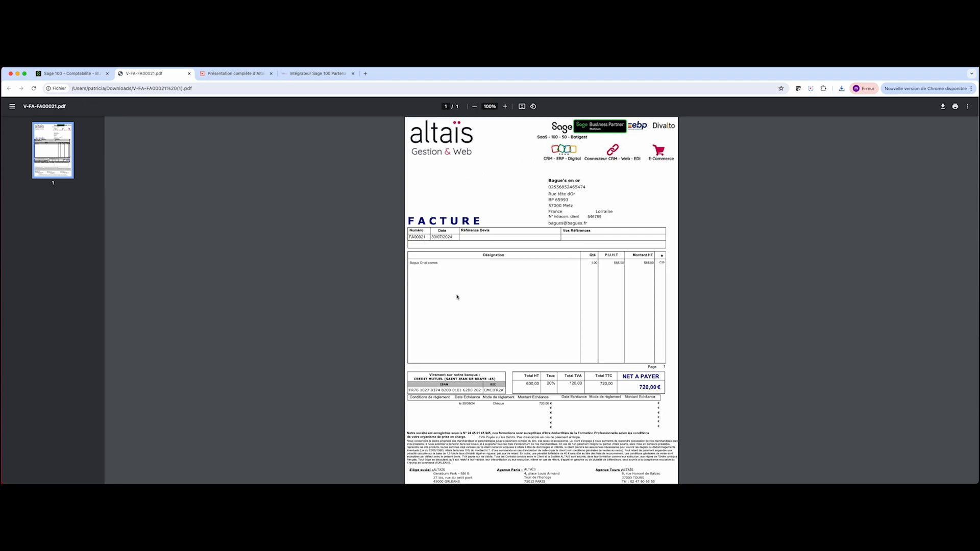
click(189, 74)
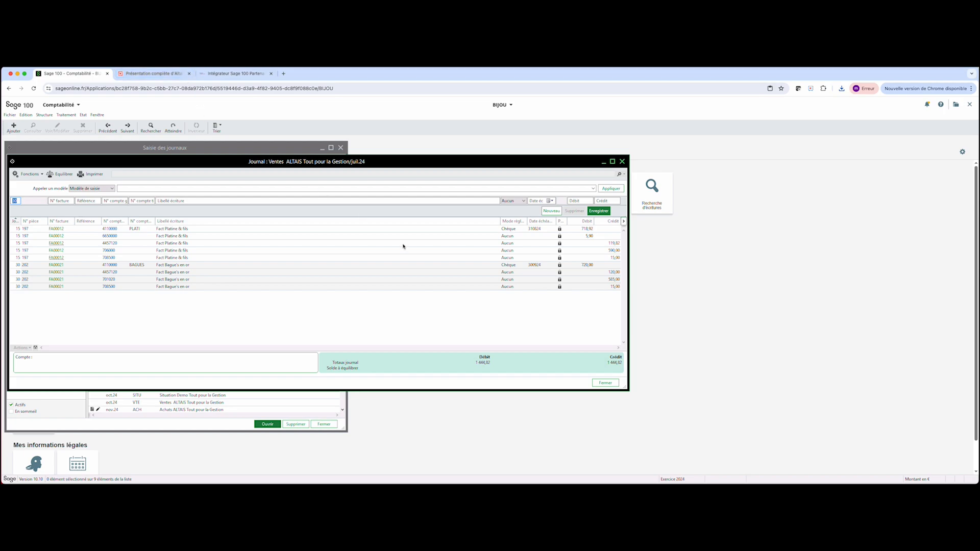
click(605, 383)
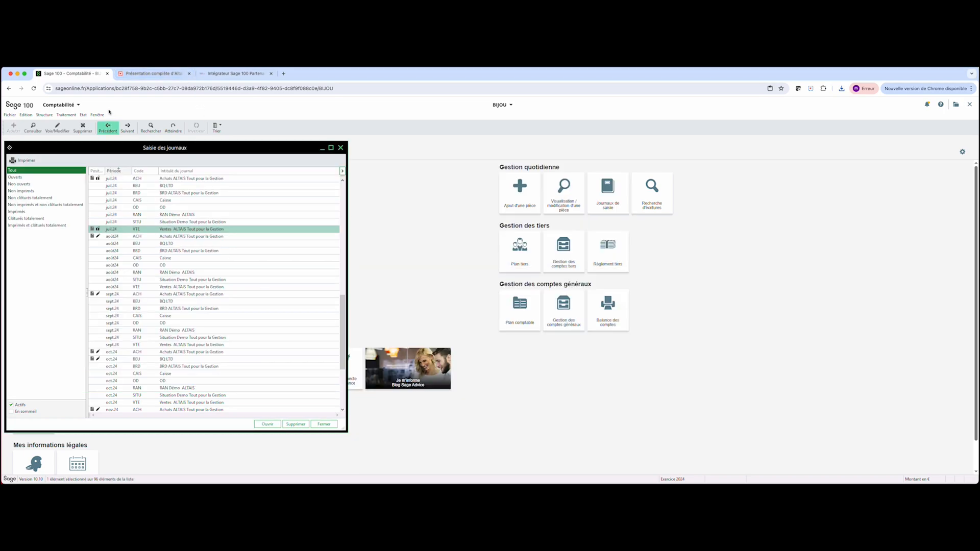
Return to Gestion commerciale, dismiss the startup notice, and examine the available reports and statistics.
click(59, 105)
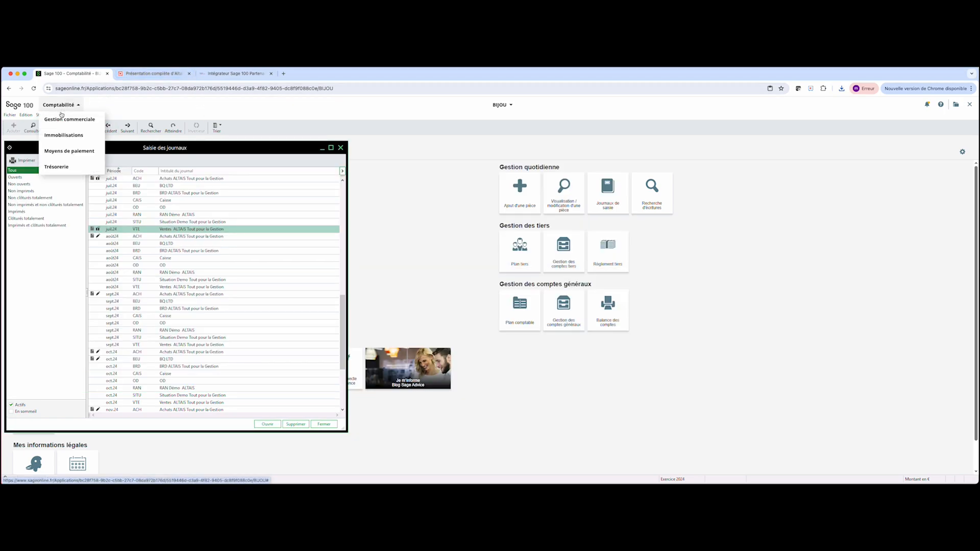
click(60, 119)
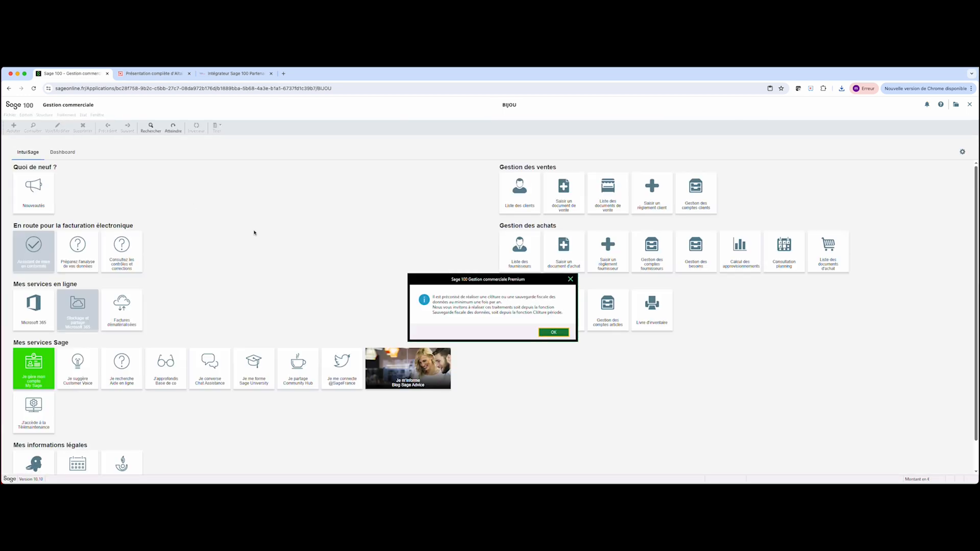
click(554, 332)
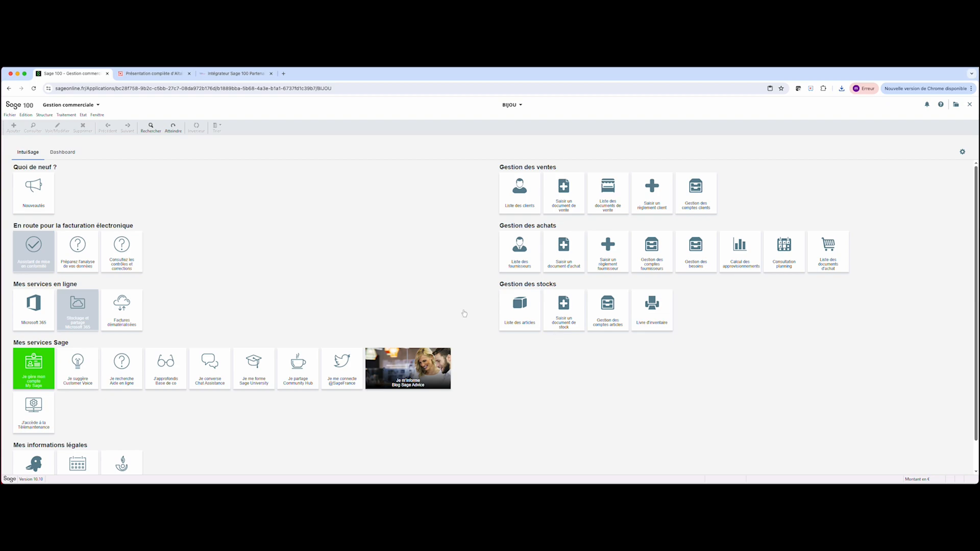
click(83, 115)
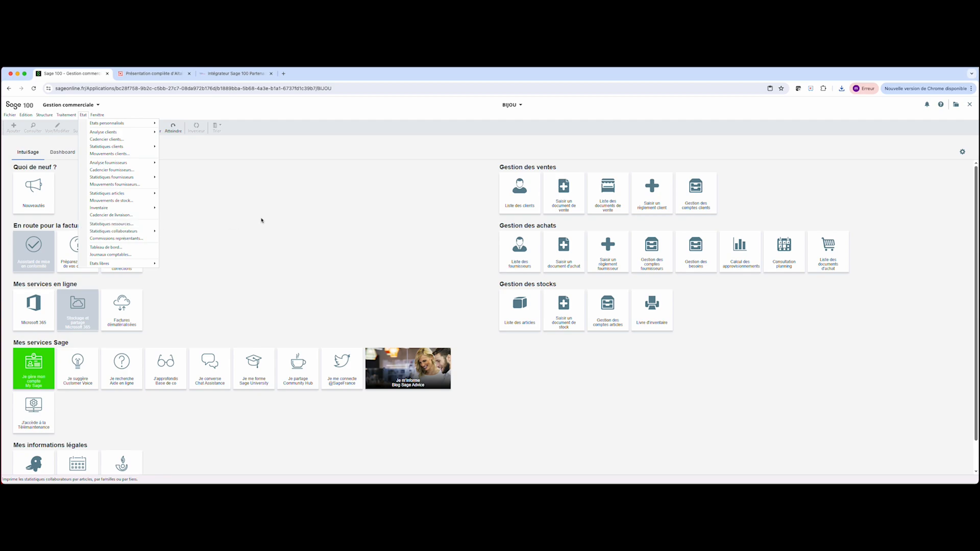
Quit Gestion commerciale and display the Services connectés available for Sage 100.
click(14, 116)
click(13, 116)
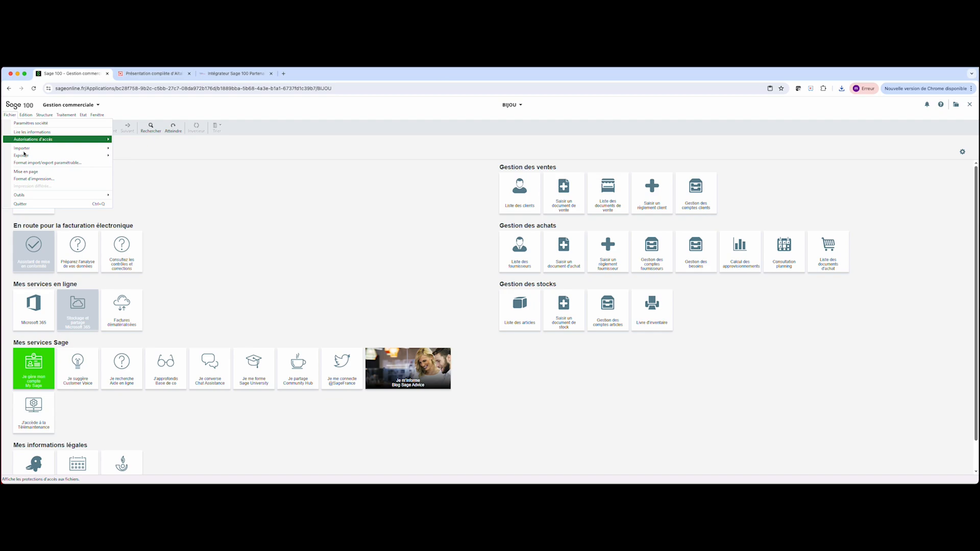
click(24, 204)
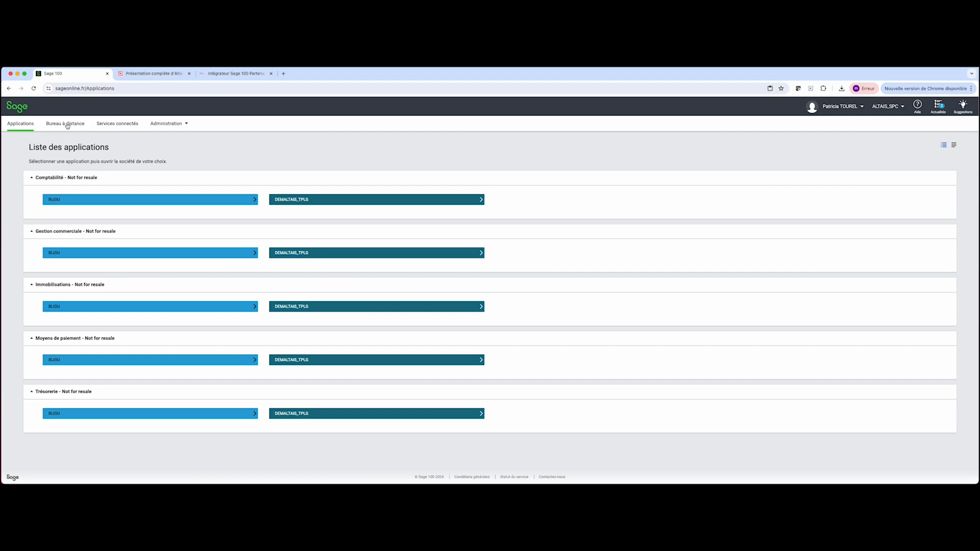
click(115, 126)
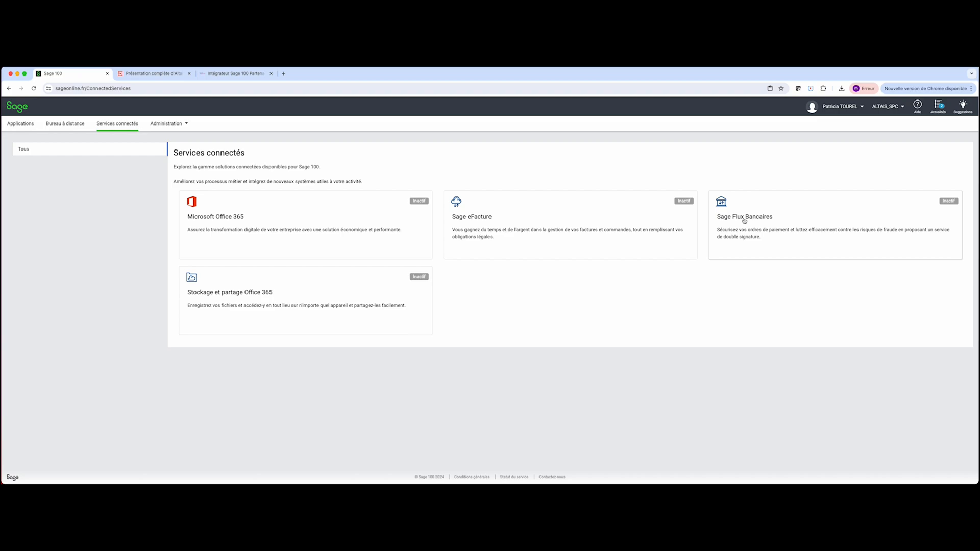
Display the list of permissions per user and open the permissions of the user with the Administrateur Client profile.
click(175, 124)
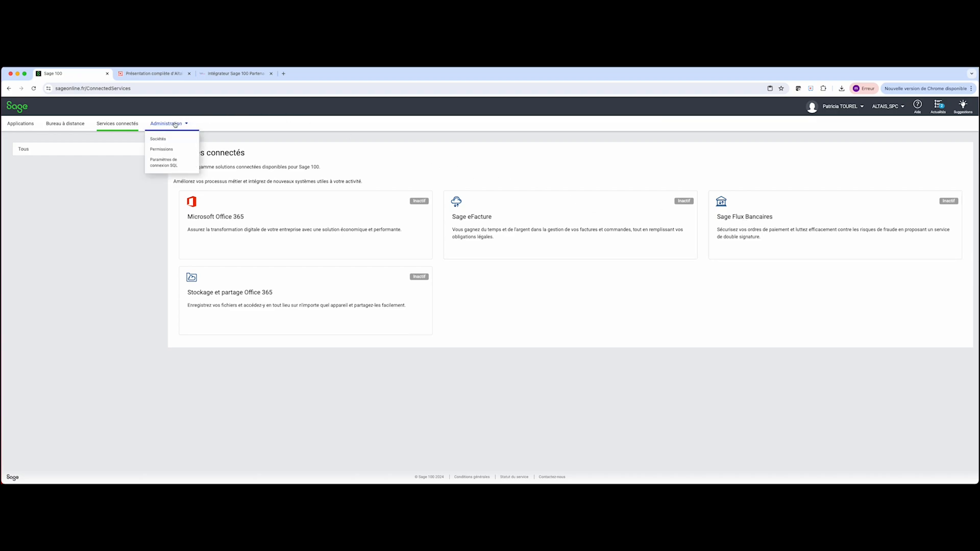
click(161, 150)
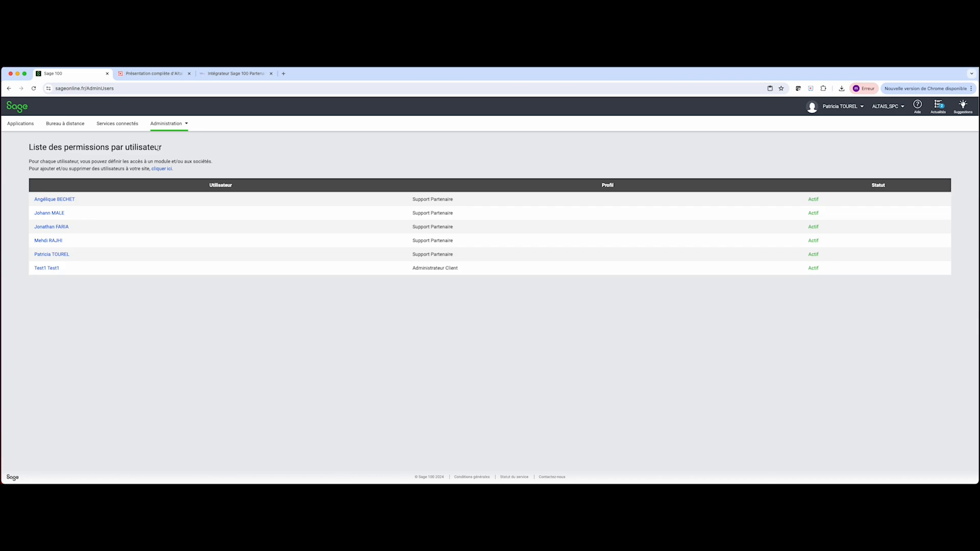
click(57, 266)
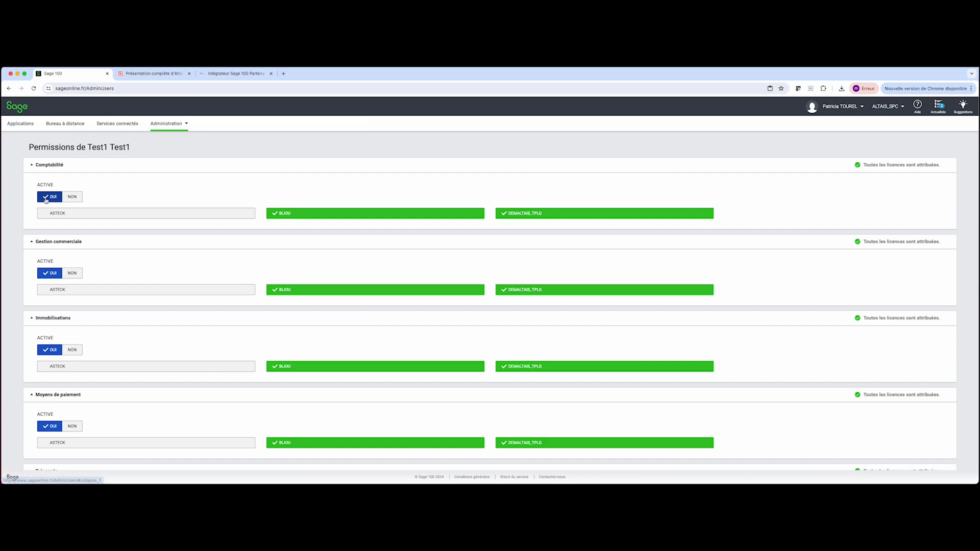
Deactivate and reactivate the user's Comptabilité access, and remove and restore the DEMALTAIS_TPLG company under Gestion commerciale.
click(71, 197)
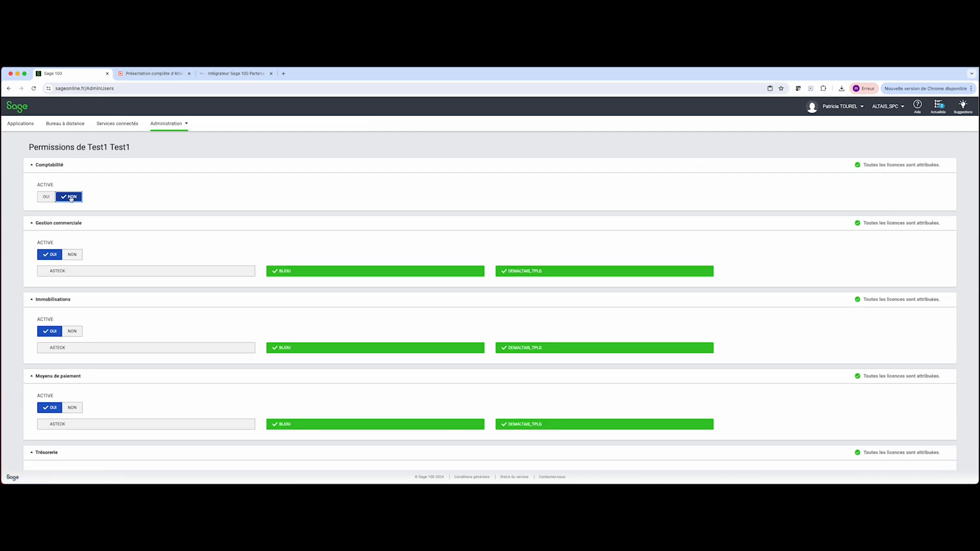
click(45, 196)
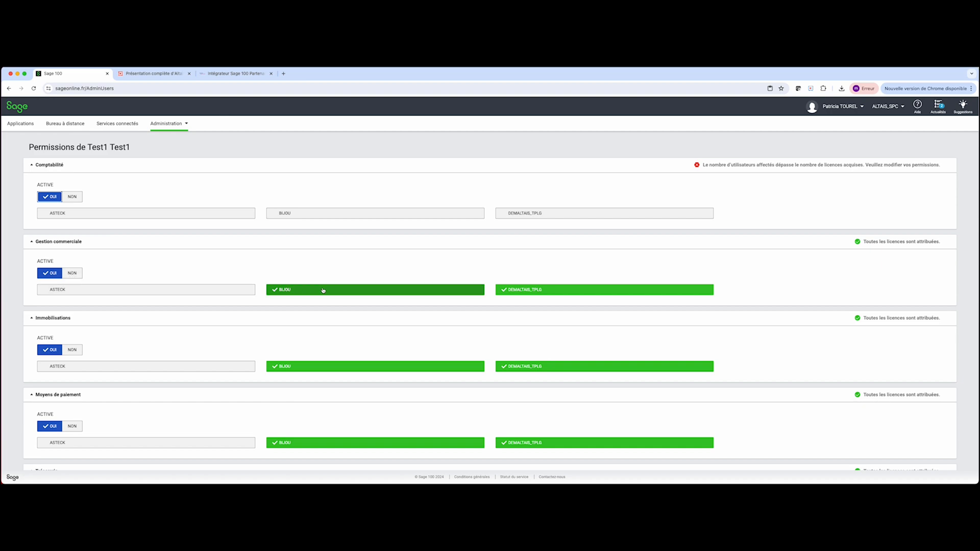
click(518, 289)
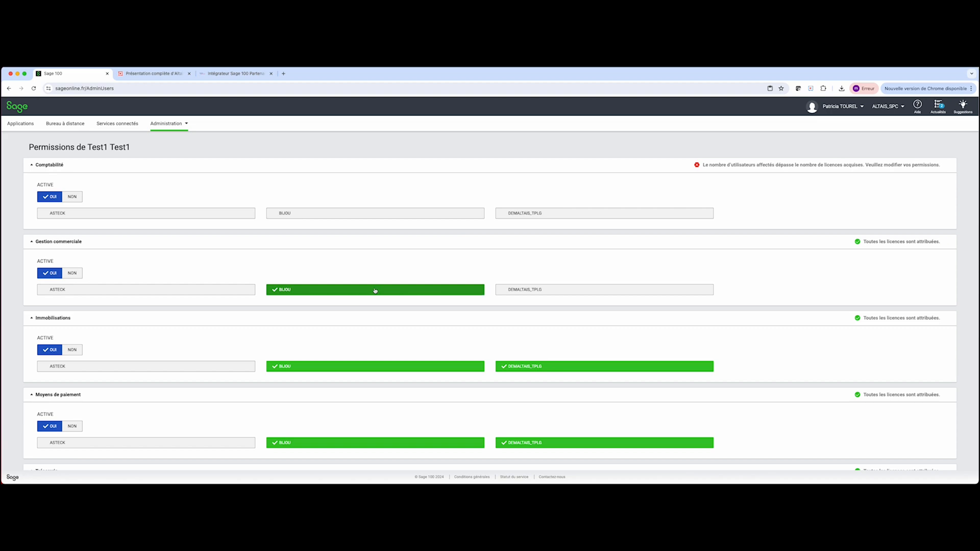
click(549, 292)
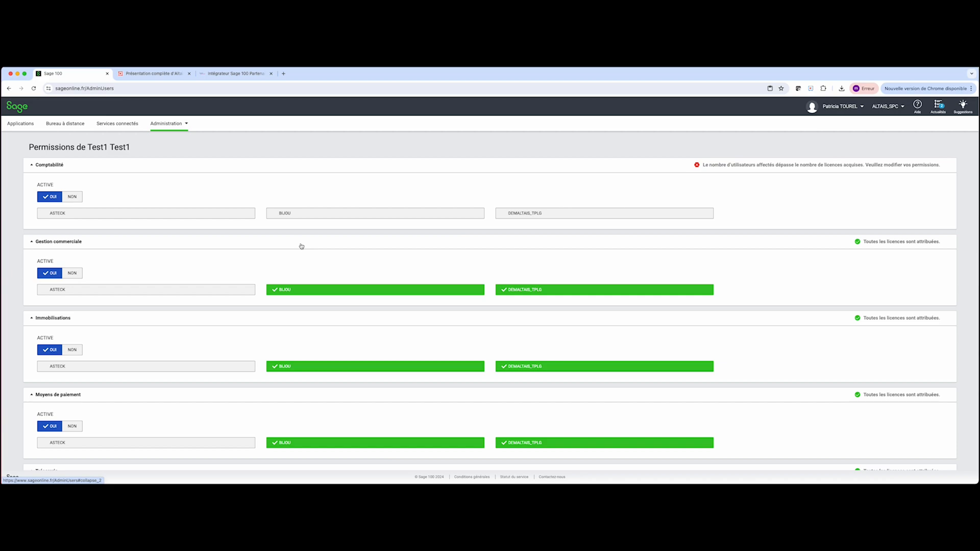
Switch to the Altaïs presentation to show the slide on SAGE 100 and the Microsoft AZURE cloud.
click(159, 74)
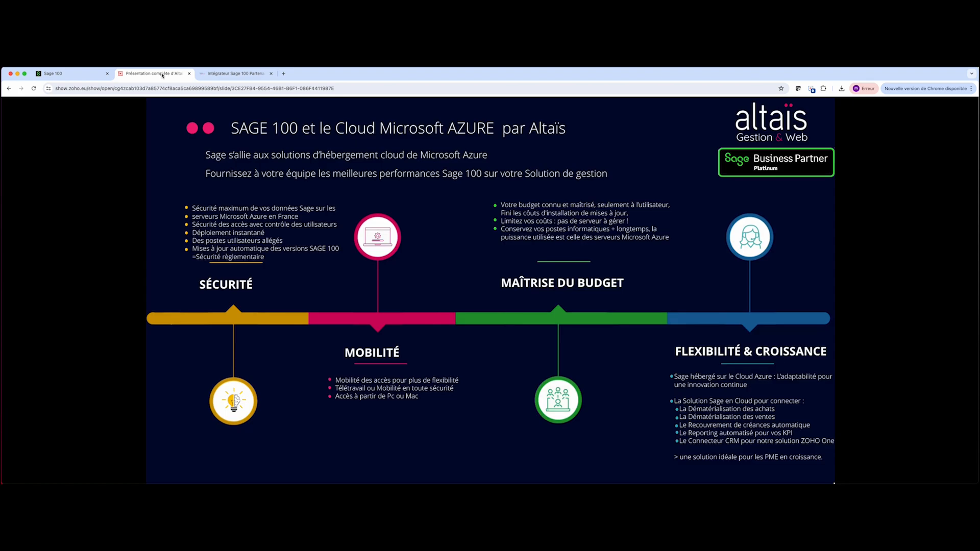